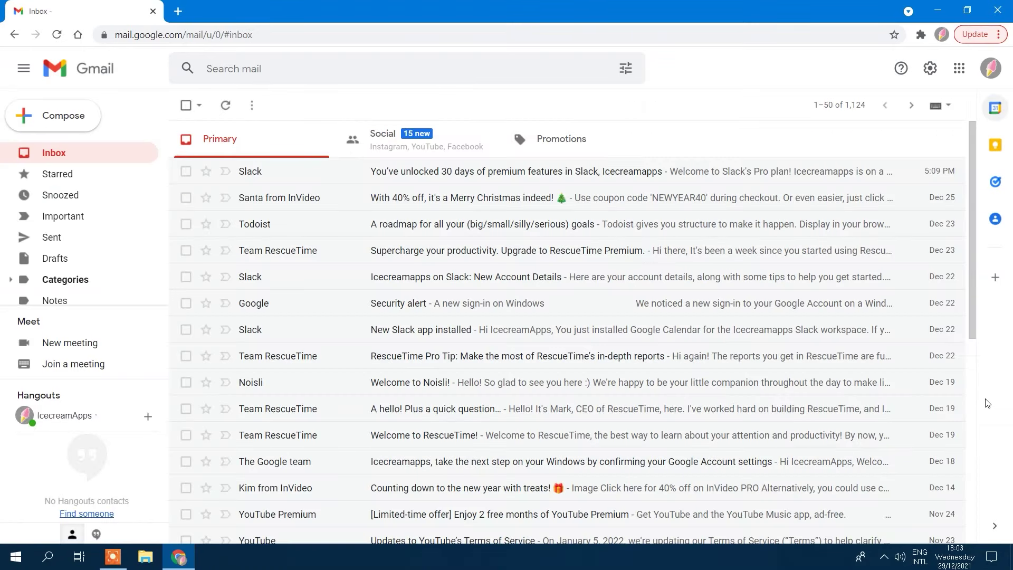
Step: Start a mail search and snooze the Todoist and RescueTime conversations
left_click(280, 70)
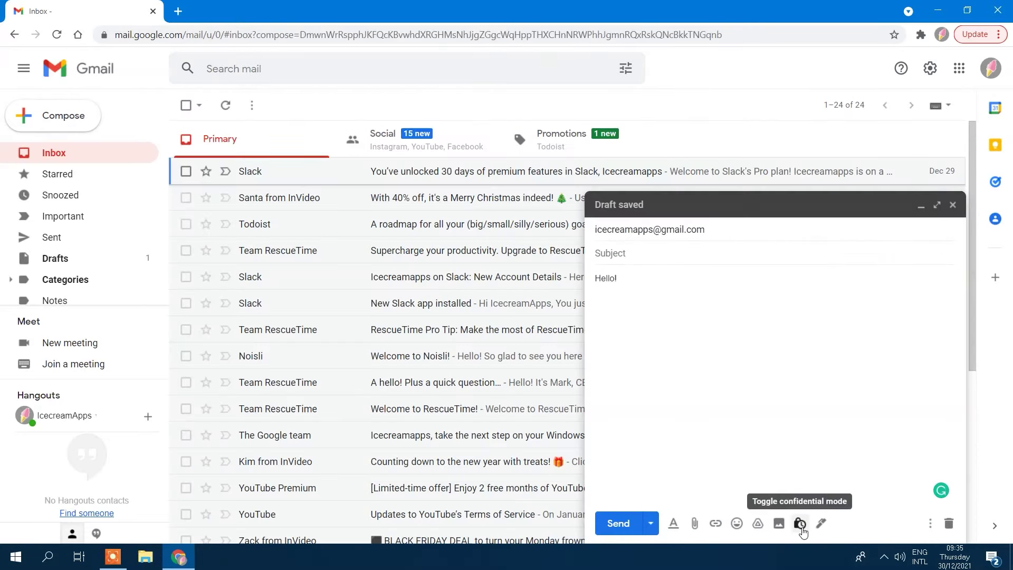
left_click(799, 523)
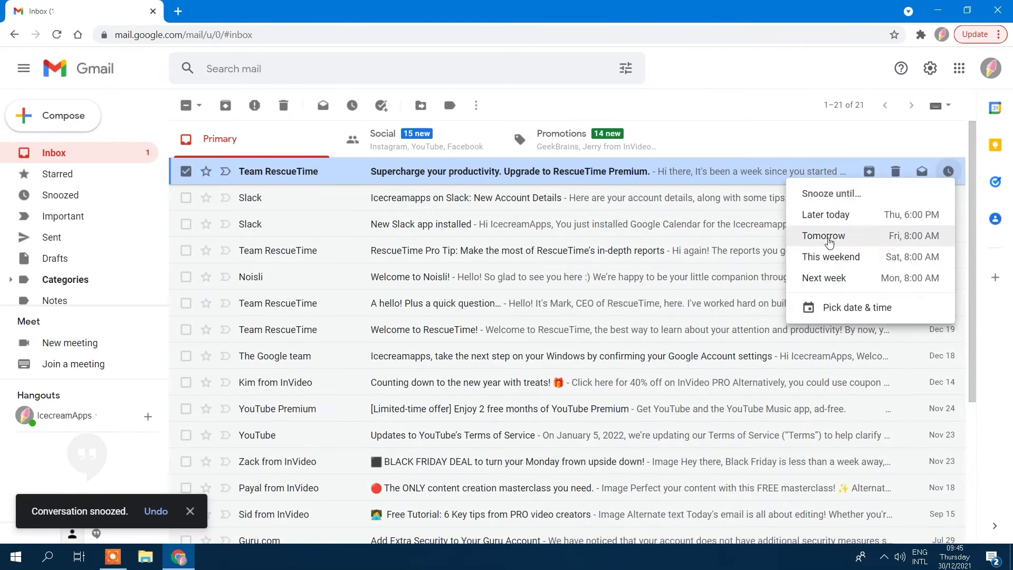
left_click(831, 233)
left_click(68, 196)
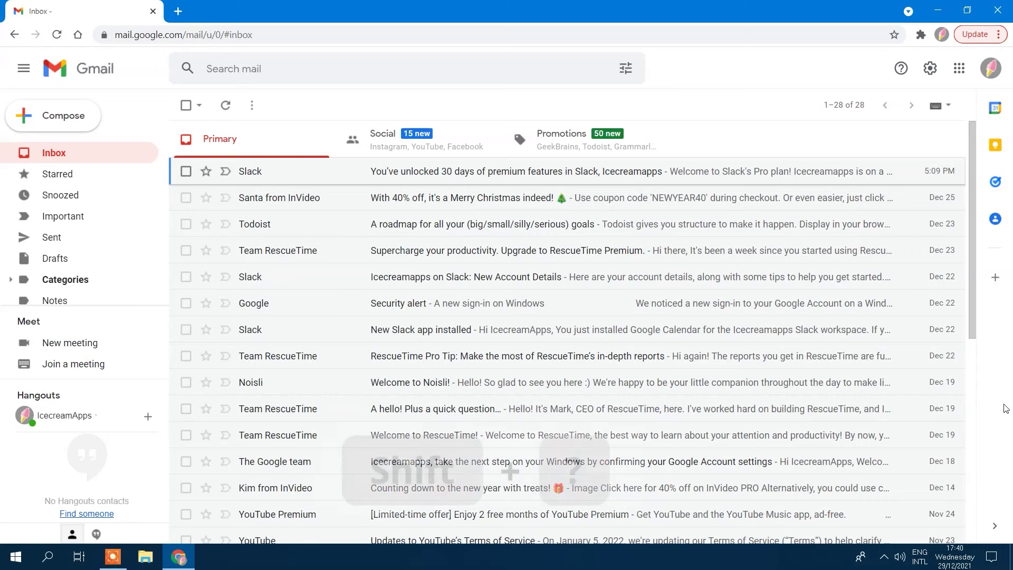
Step: View the keyboard shortcuts list, then toggle keyboard shortcuts off and back on in Settings
key("shift+question")
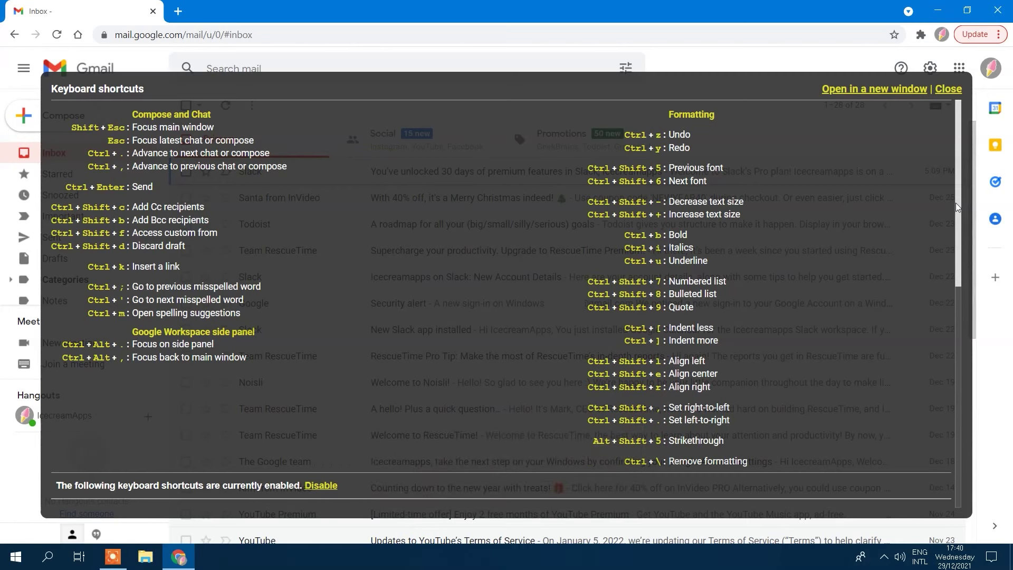
left_click(948, 89)
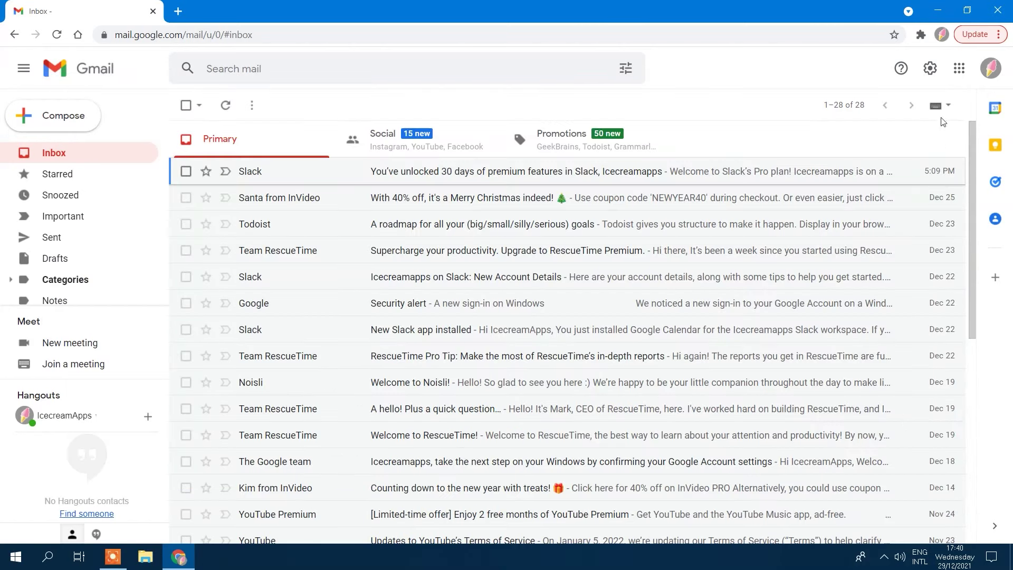
left_click(928, 71)
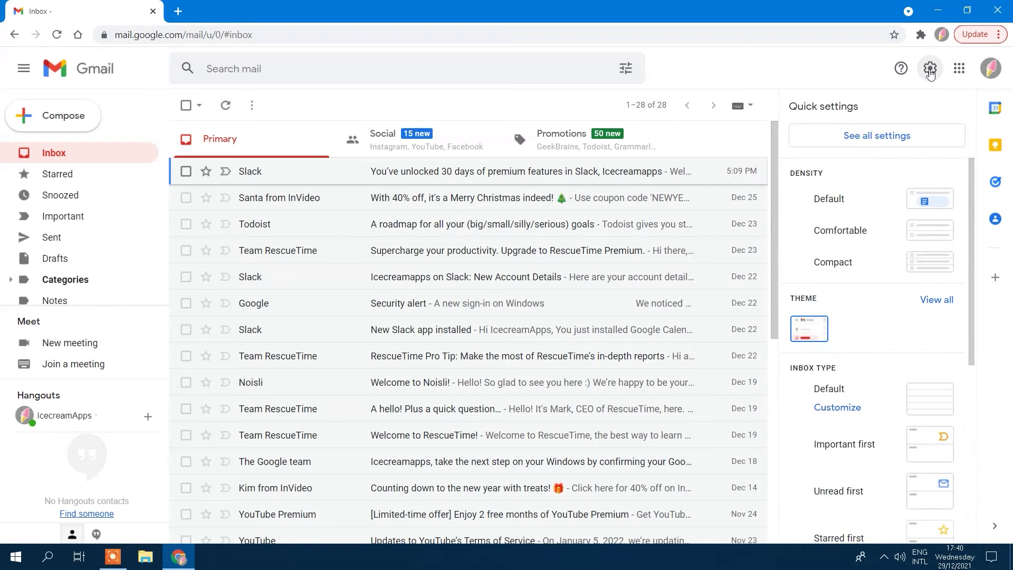
left_click(899, 140)
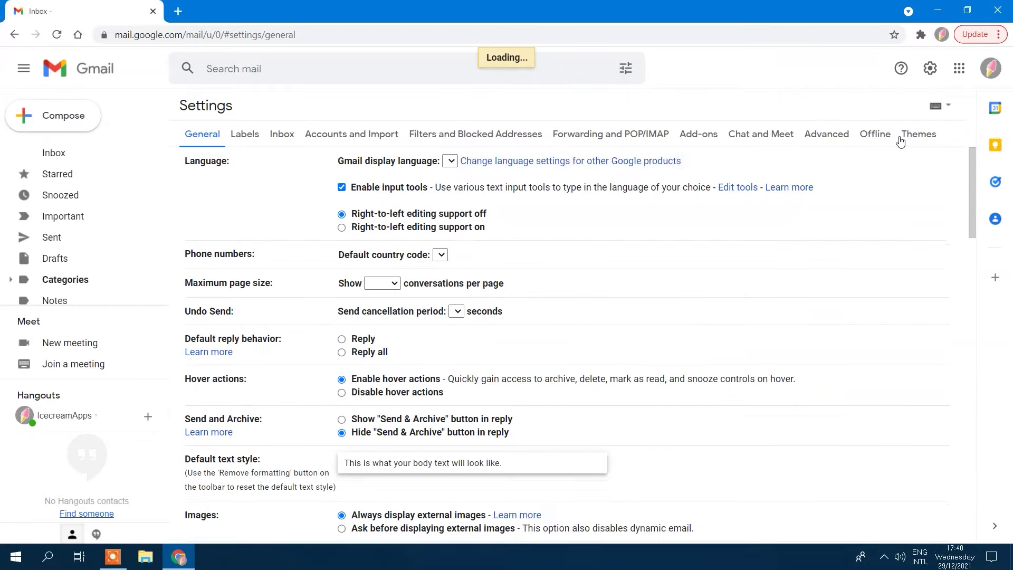
scroll(821, 313, "down", 7)
scroll(821, 312, "down", 10)
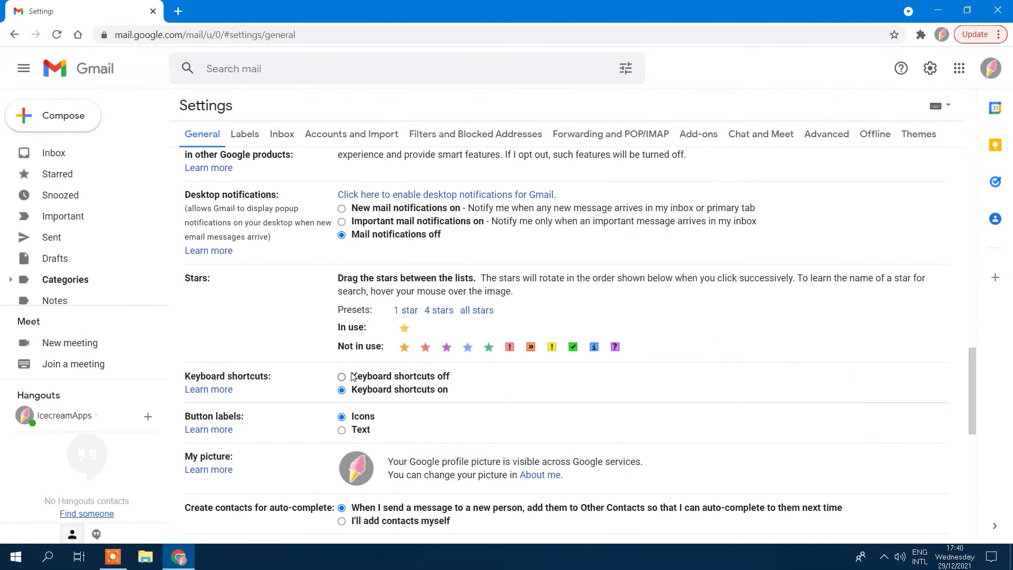
left_click(341, 376)
left_click(341, 390)
scroll(457, 409, "down", 4)
scroll(457, 409, "down", 6)
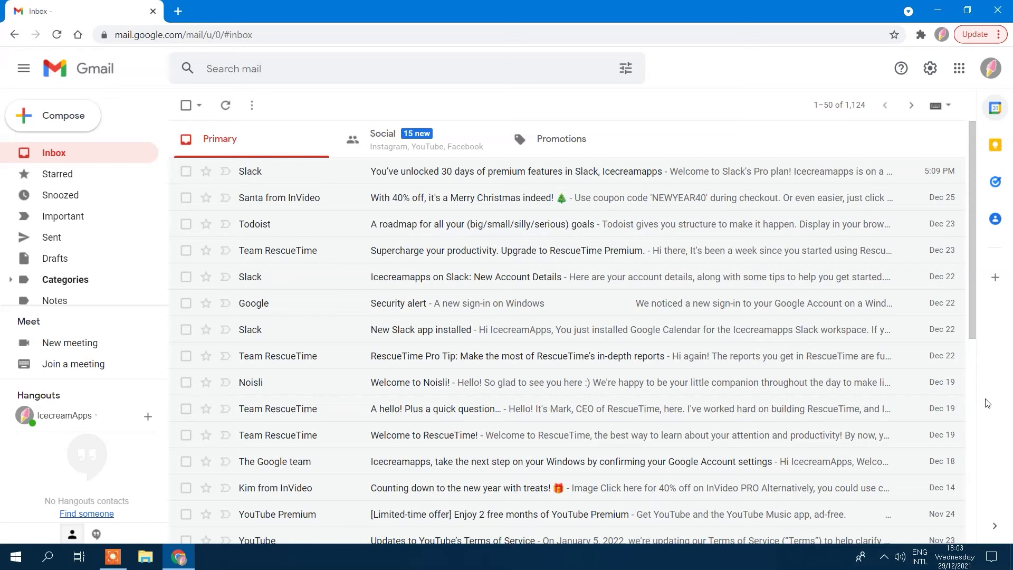
Step: Try the from, to and after search operators in the search box, clearing each
left_click(284, 68)
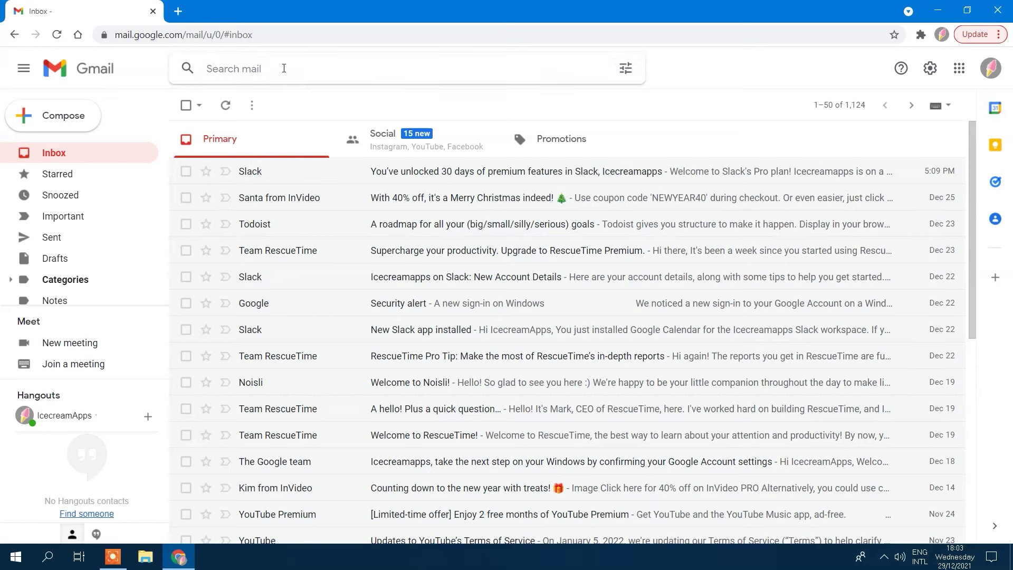
type("from")
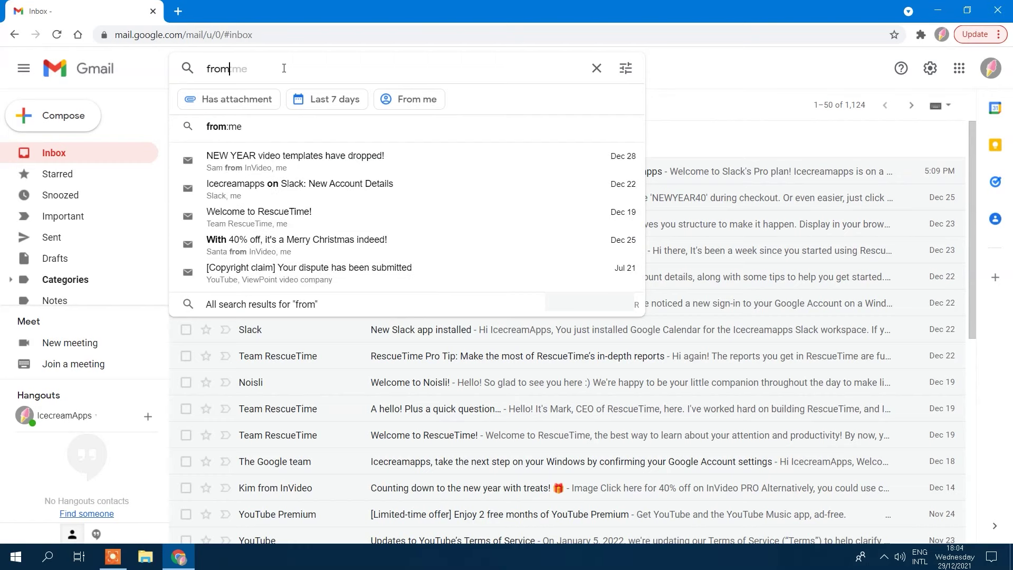
key("BackSpace")
key("BackSpace")
key("BackSpace")
key("BackSpace")
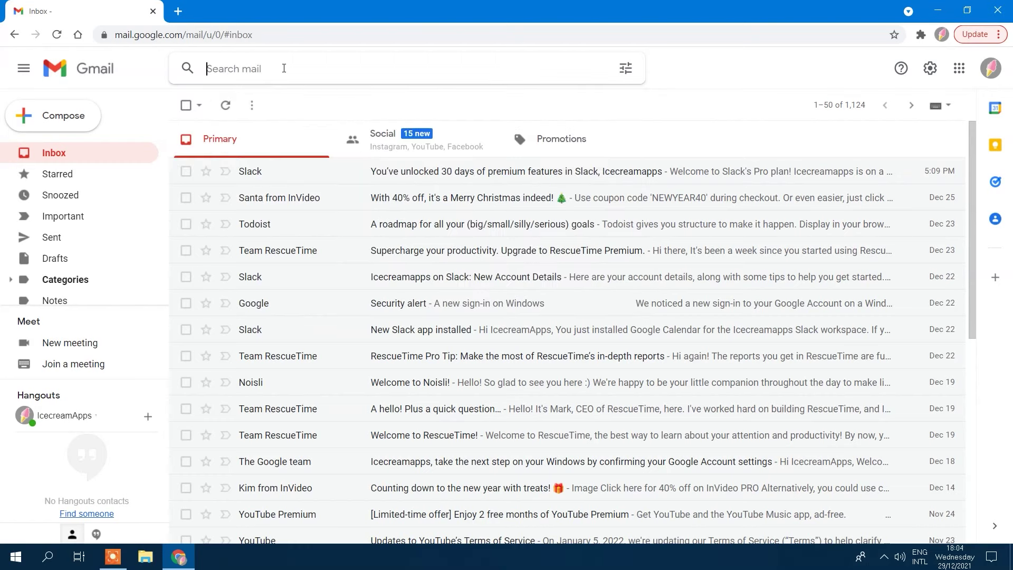
type("afte")
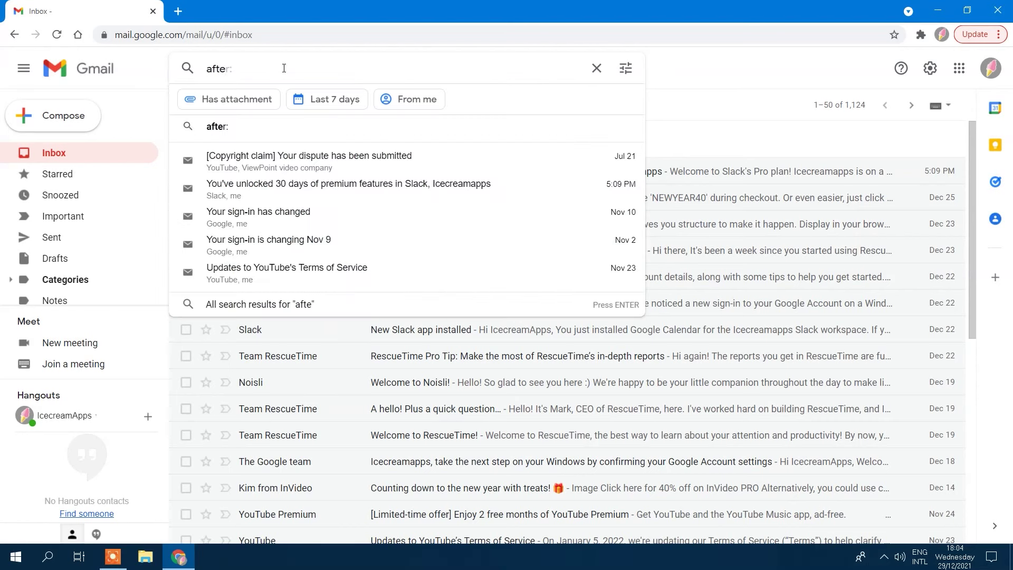
type("r")
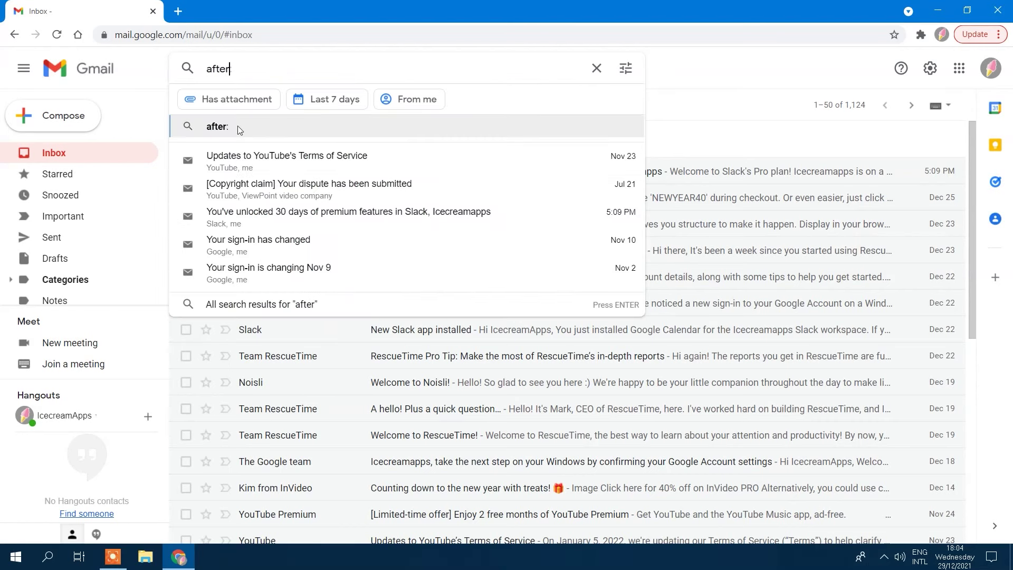
key("ctrl+a")
key("BackSpace")
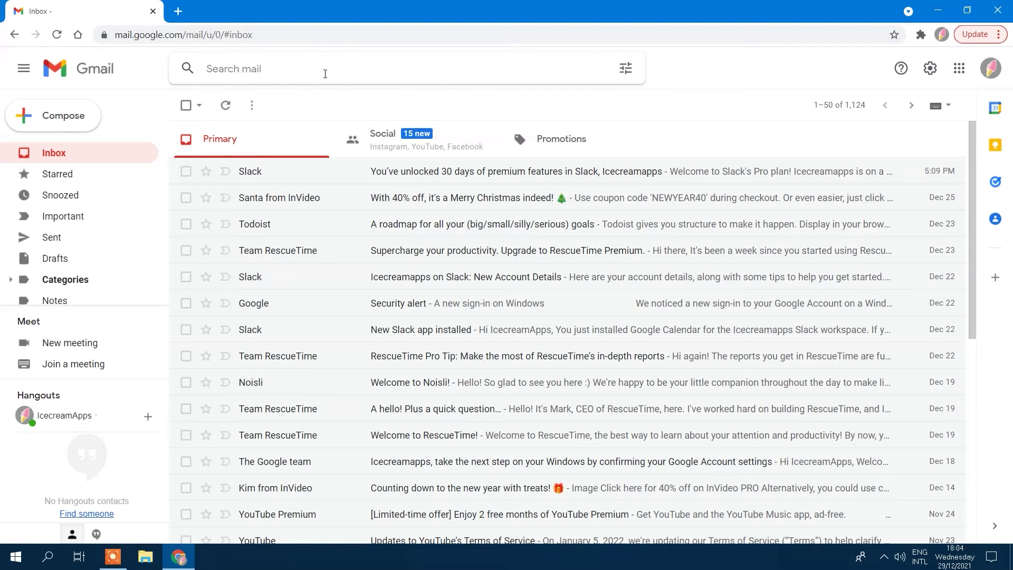
Step: Create a filter marking mail from slack with 'hello', dated within 2 weeks, as read
left_click(627, 73)
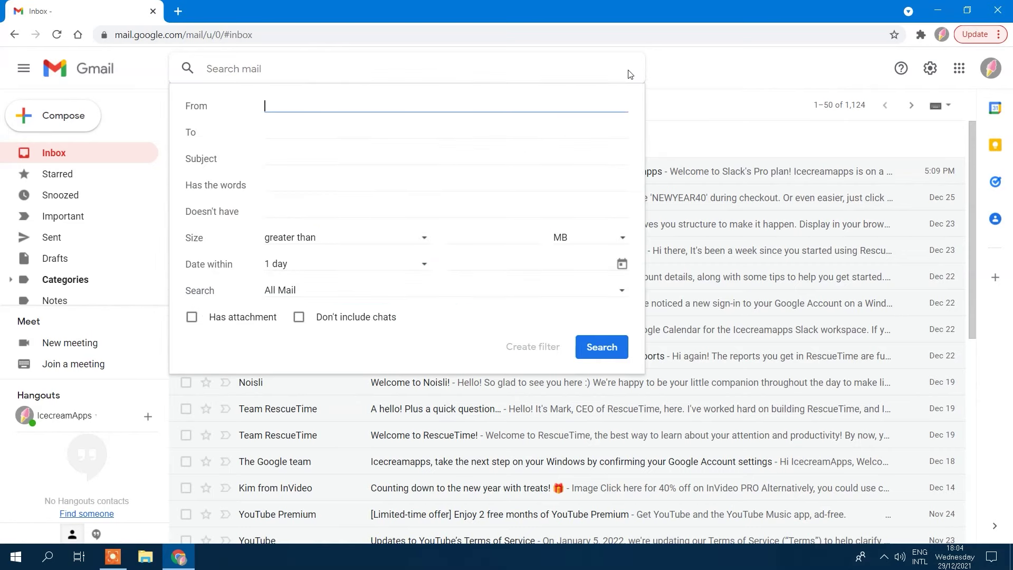
type("slack")
left_click(288, 178)
type("hello")
left_click(327, 264)
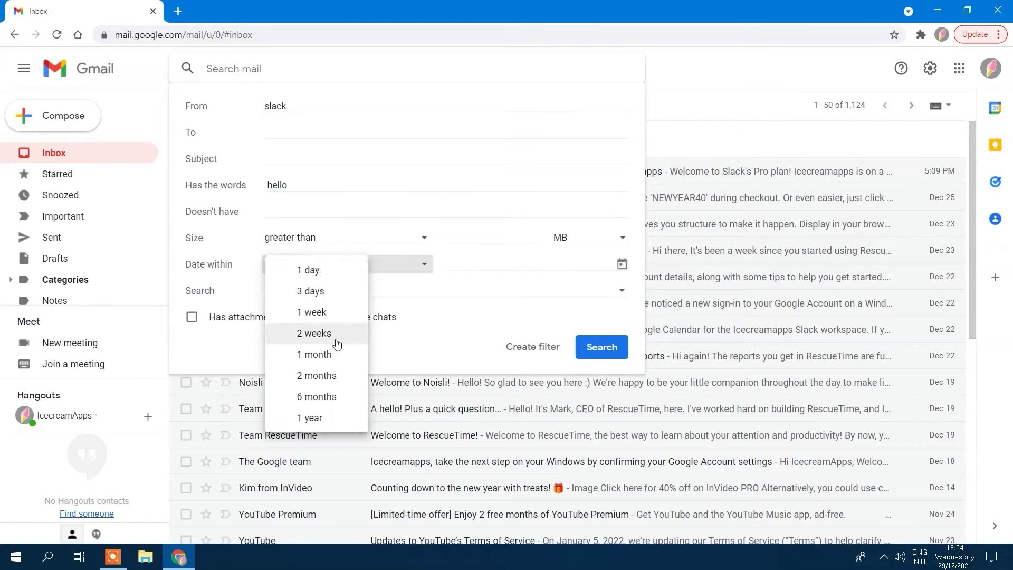
left_click(340, 331)
left_click(532, 346)
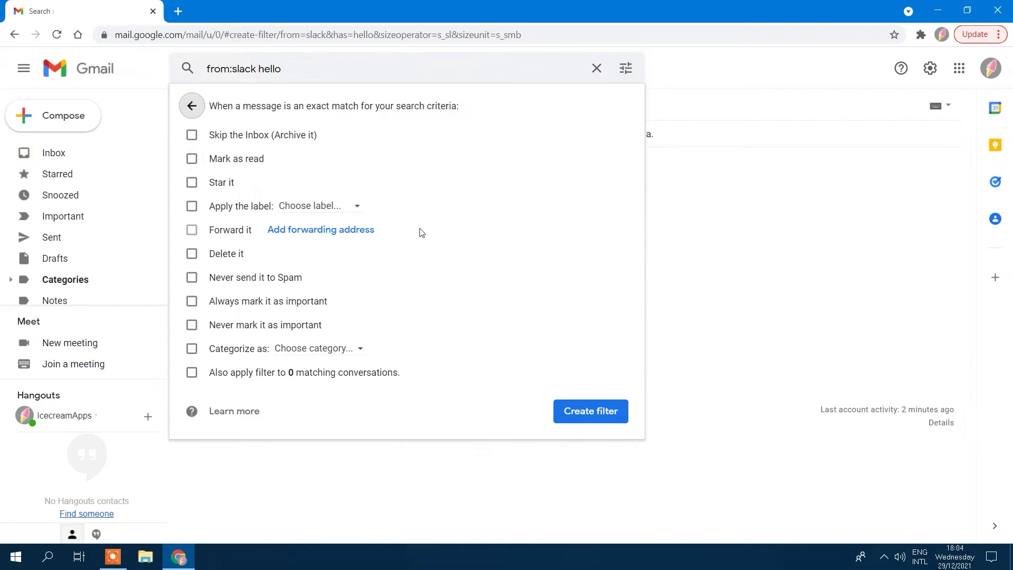
left_click(191, 159)
left_click(589, 407)
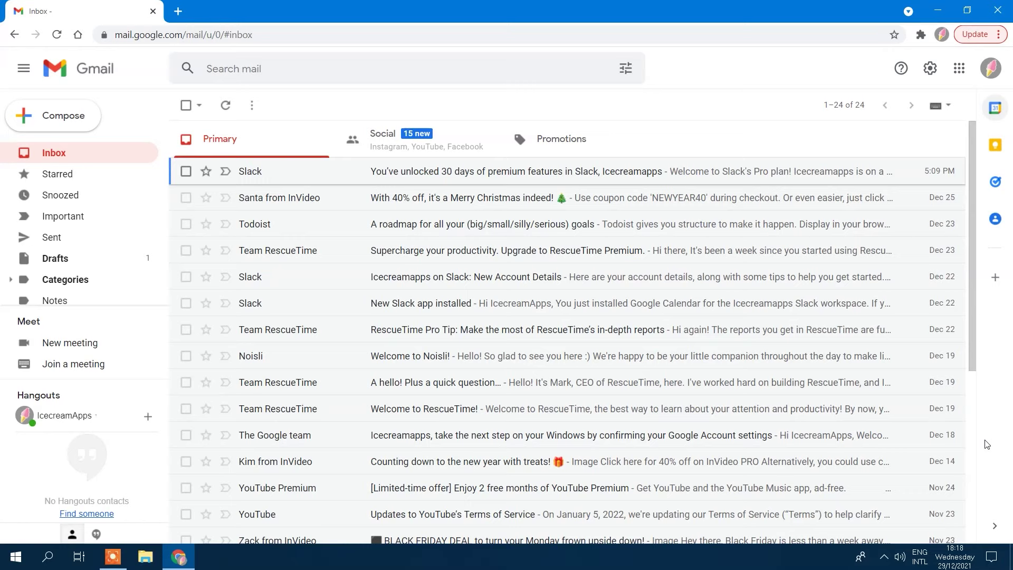
Step: Send 'Hello!' to the account's own address, undo the send, then send it again
left_click(61, 125)
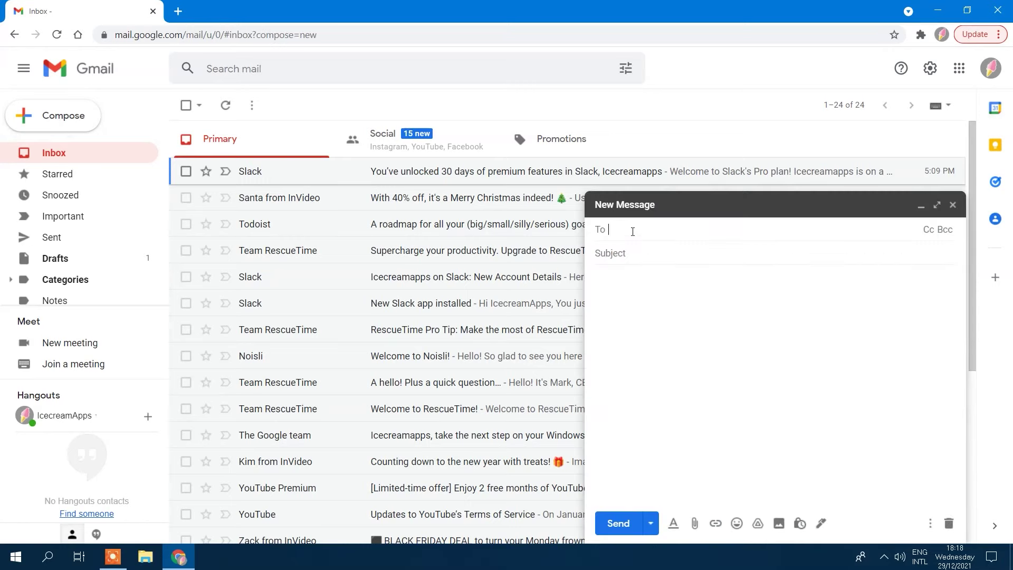
type("ello!")
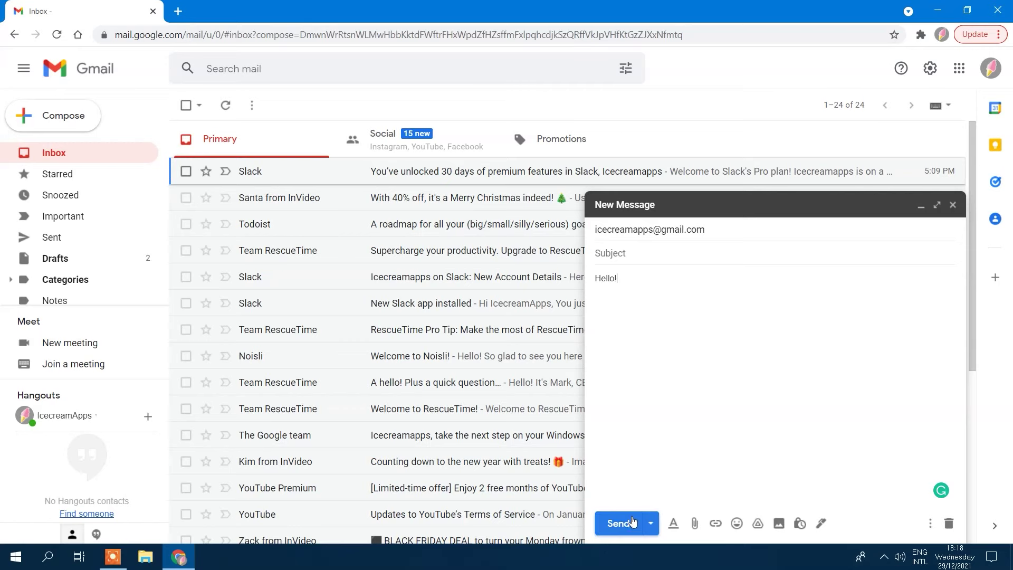
left_click(618, 523)
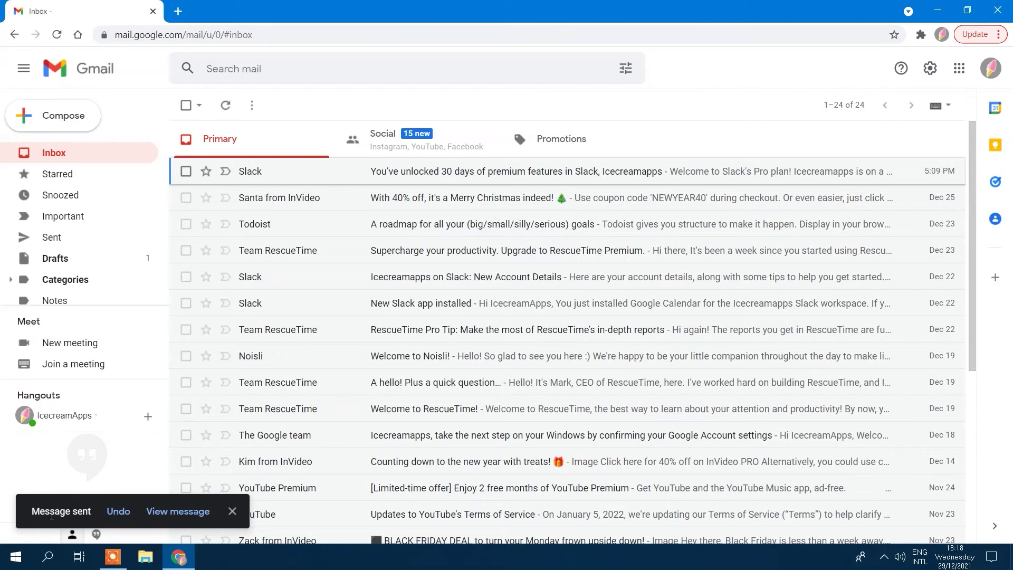
left_click(116, 511)
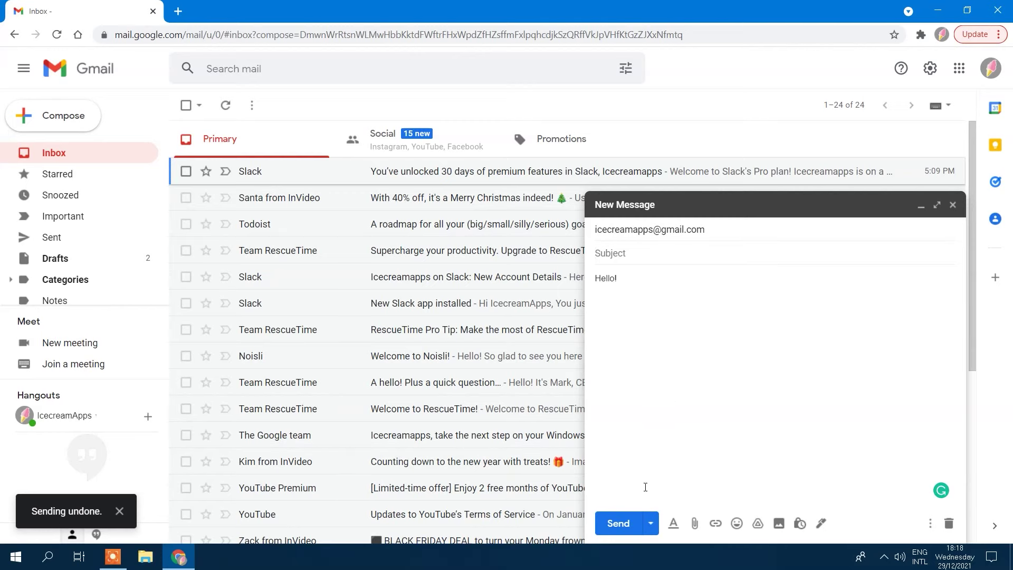
left_click(617, 523)
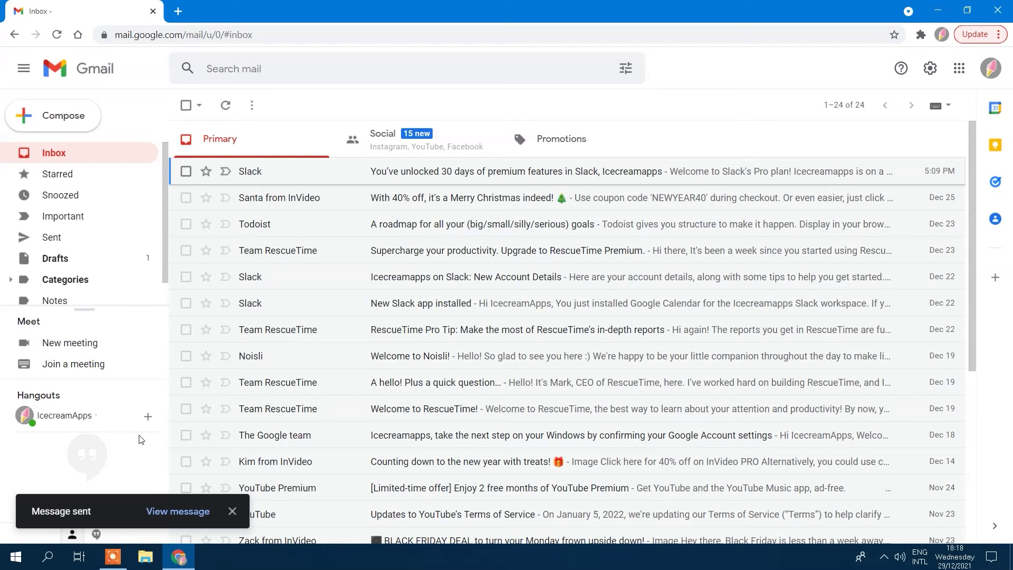
Step: Change the Undo Send cancellation period to 30 seconds in General settings
left_click(929, 68)
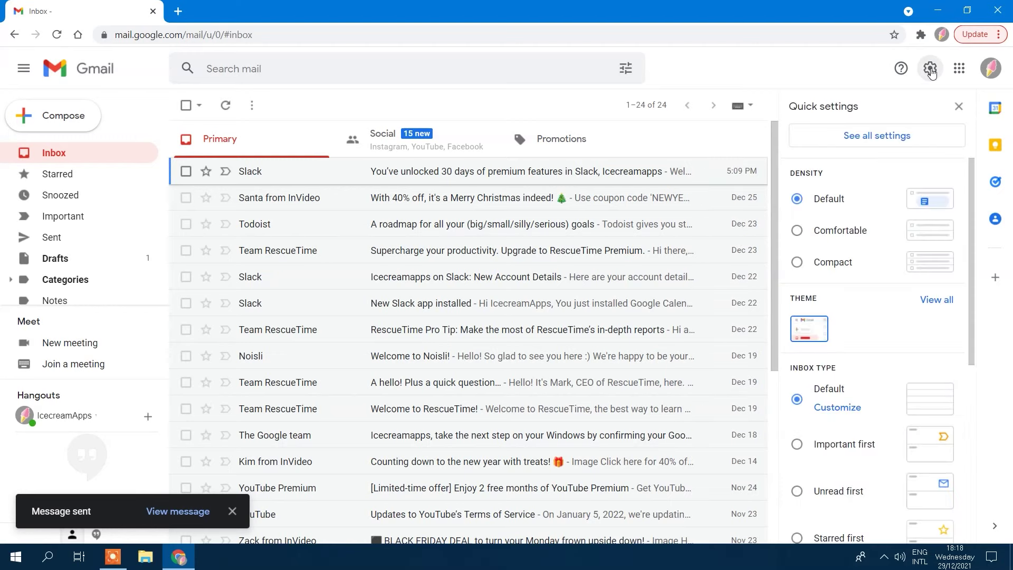
left_click(890, 136)
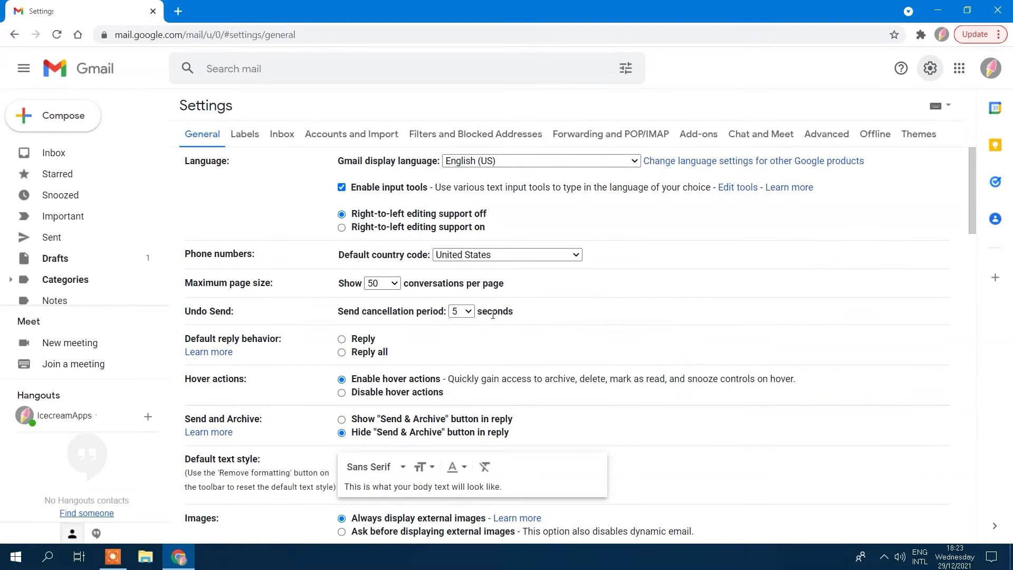
left_click(469, 312)
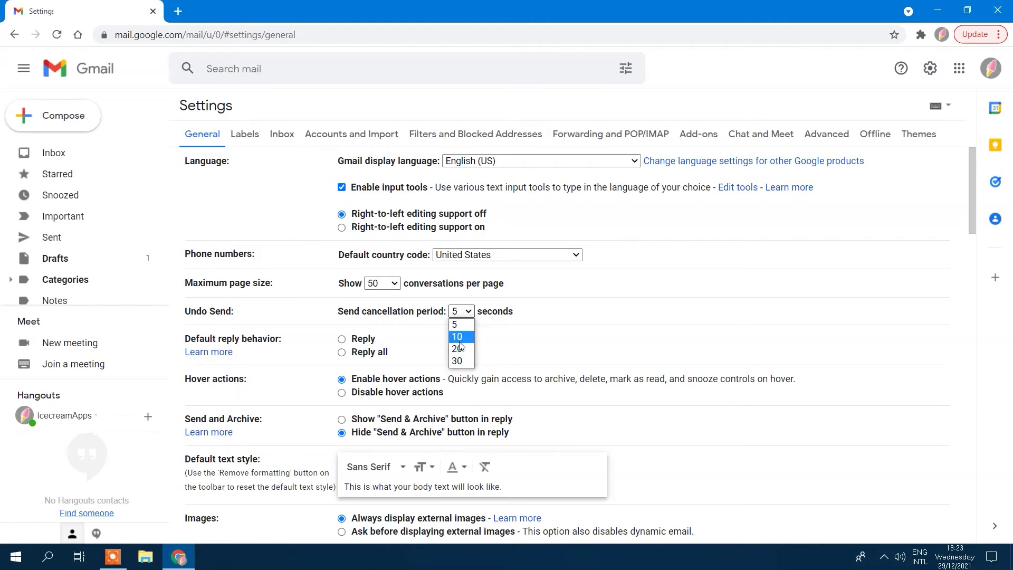
left_click(459, 362)
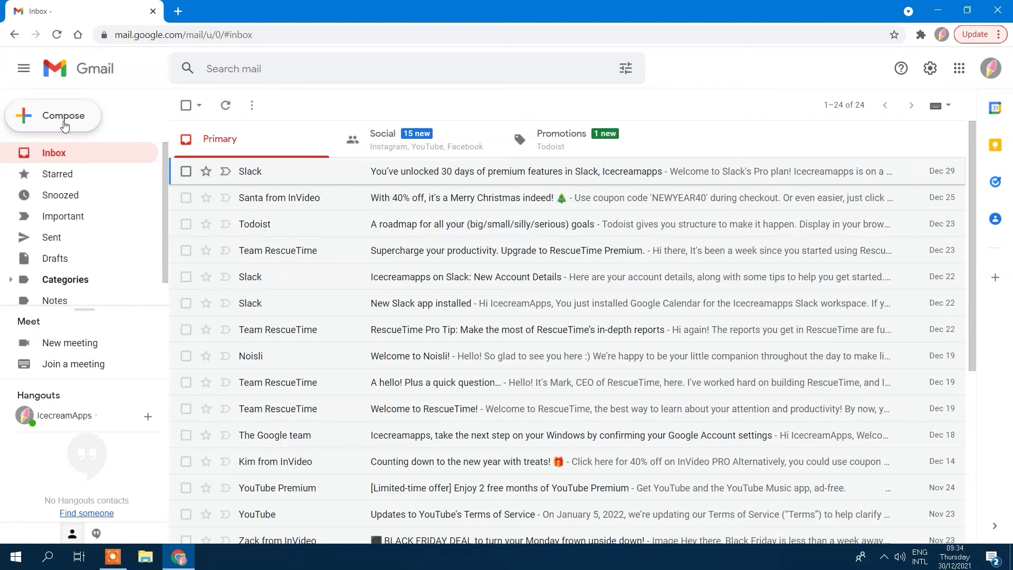
Step: Compose a new message to the account's own address saying Hello!
left_click(65, 123)
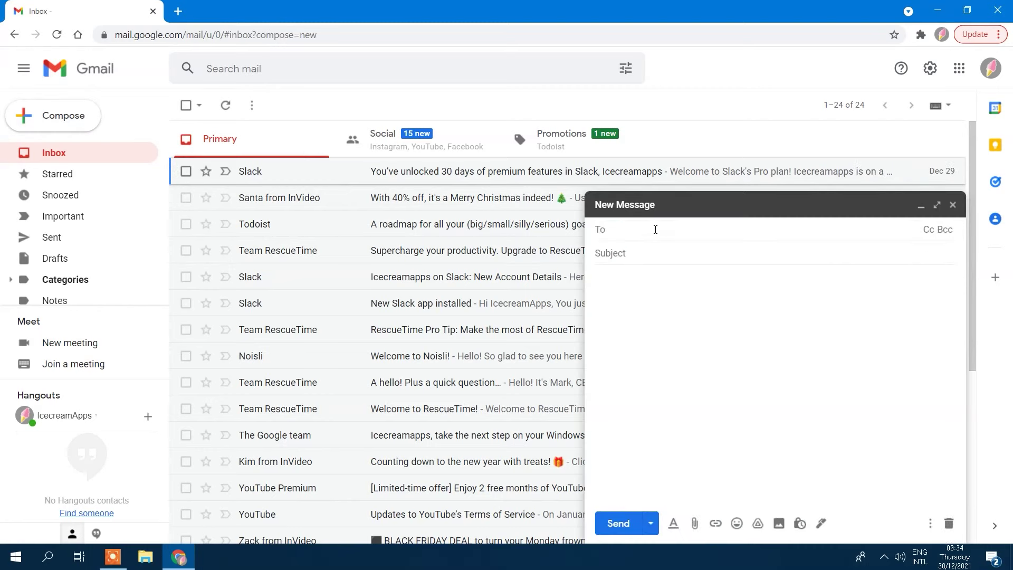
left_click(681, 262)
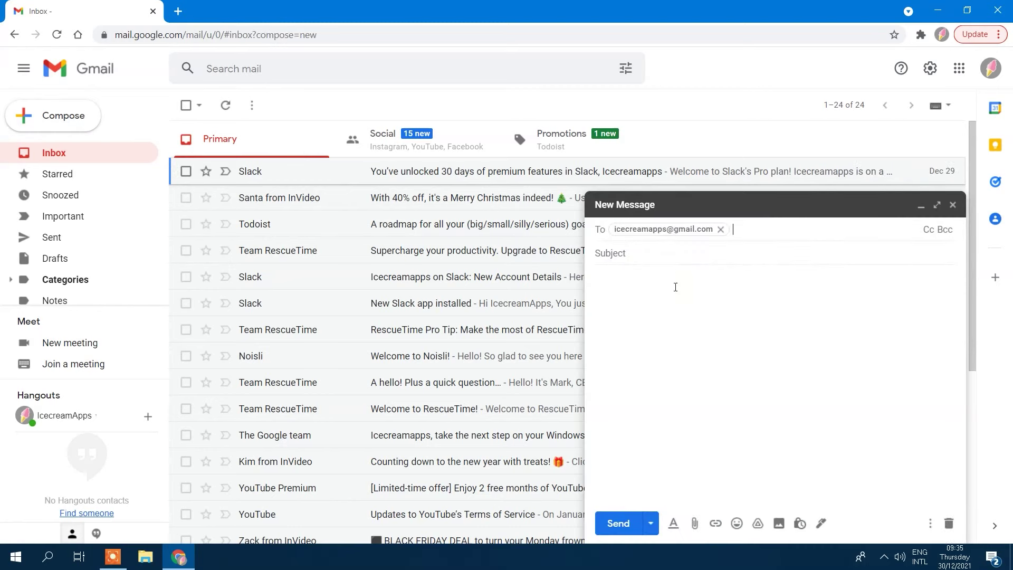
left_click(675, 286)
type("H")
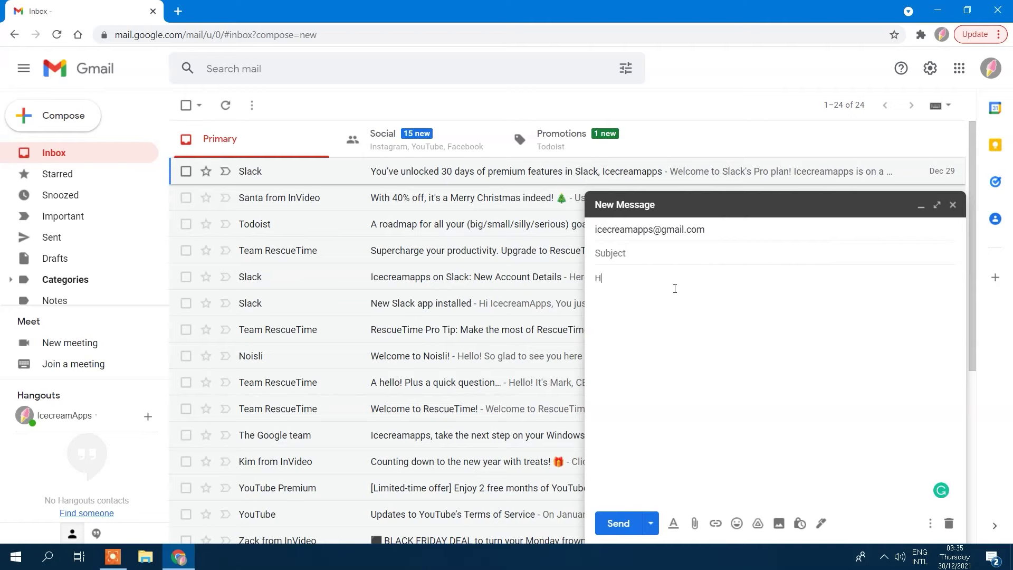
type("ello!")
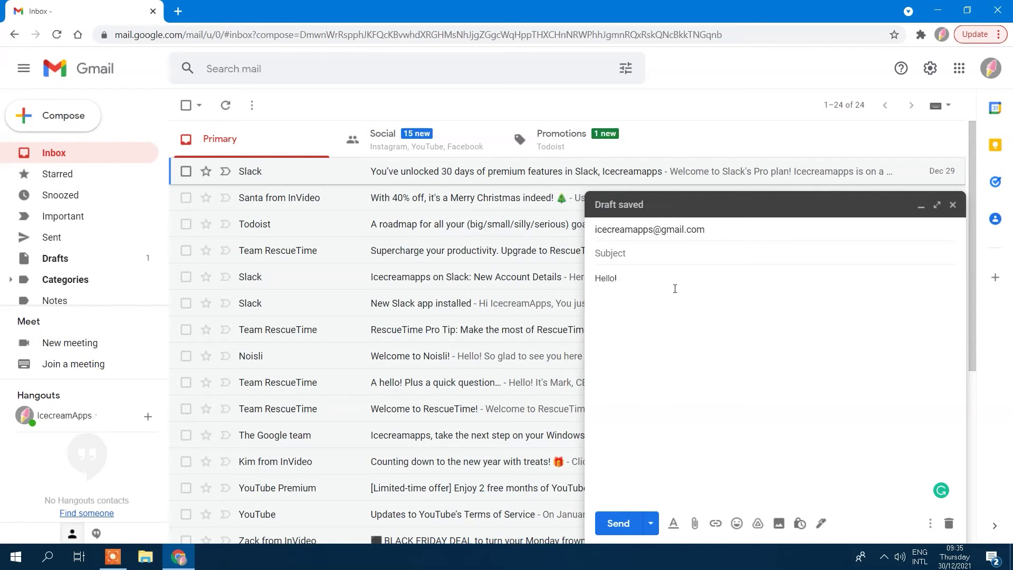
Step: Turn on confidential mode with a 1-day expiry and an SMS passcode requirement
left_click(799, 525)
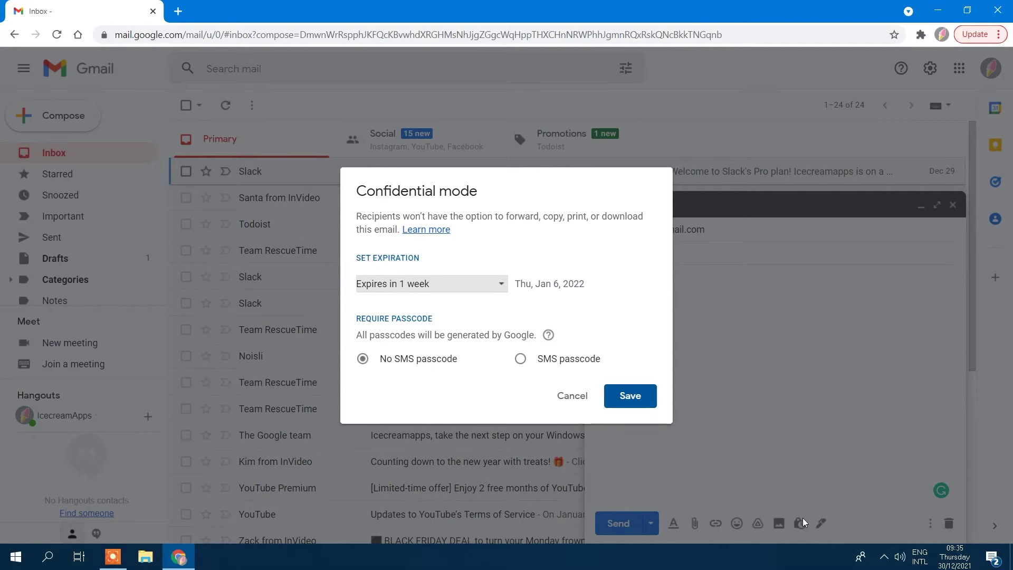
left_click(499, 283)
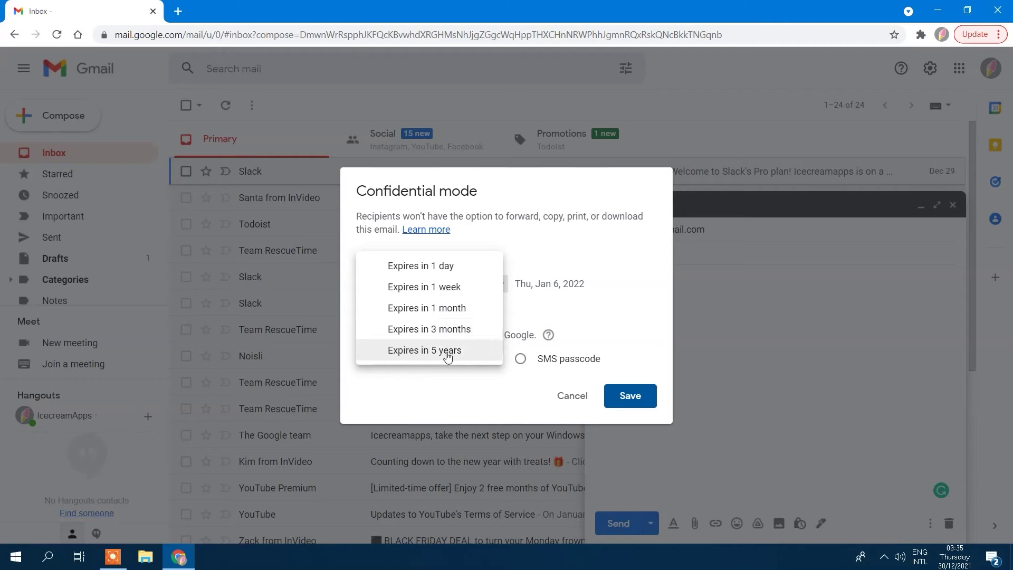
left_click(446, 265)
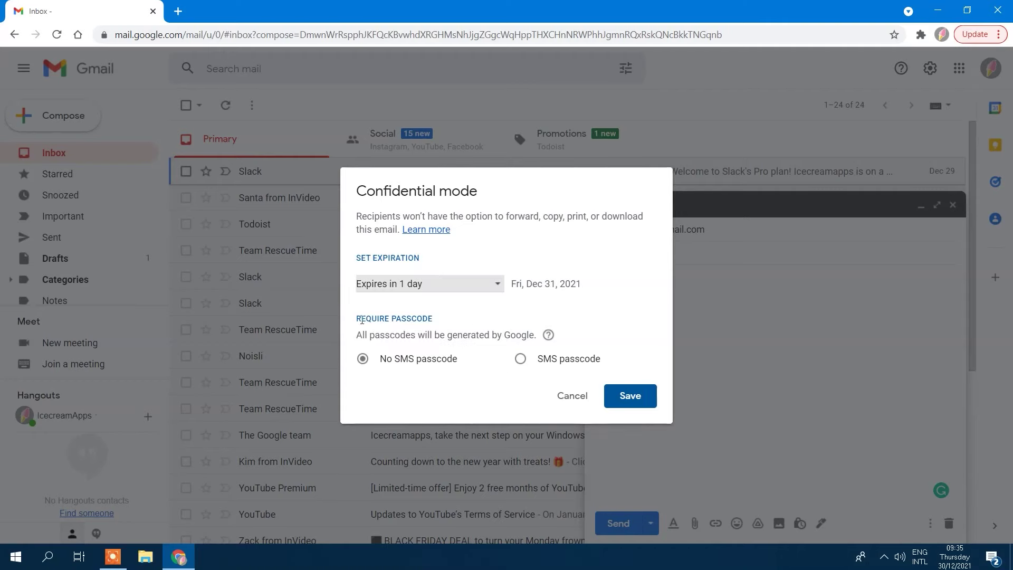
left_click(520, 359)
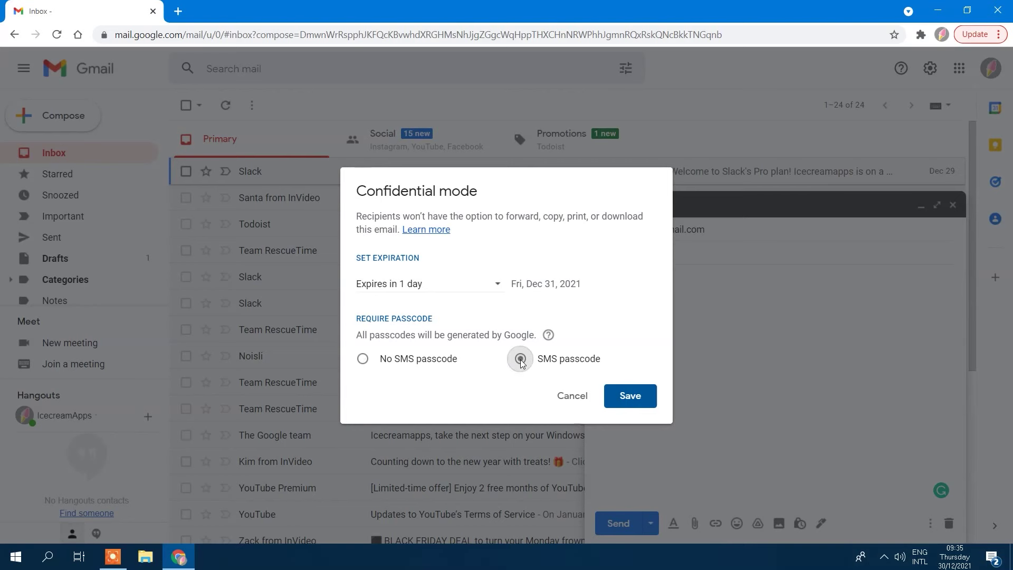
left_click(626, 397)
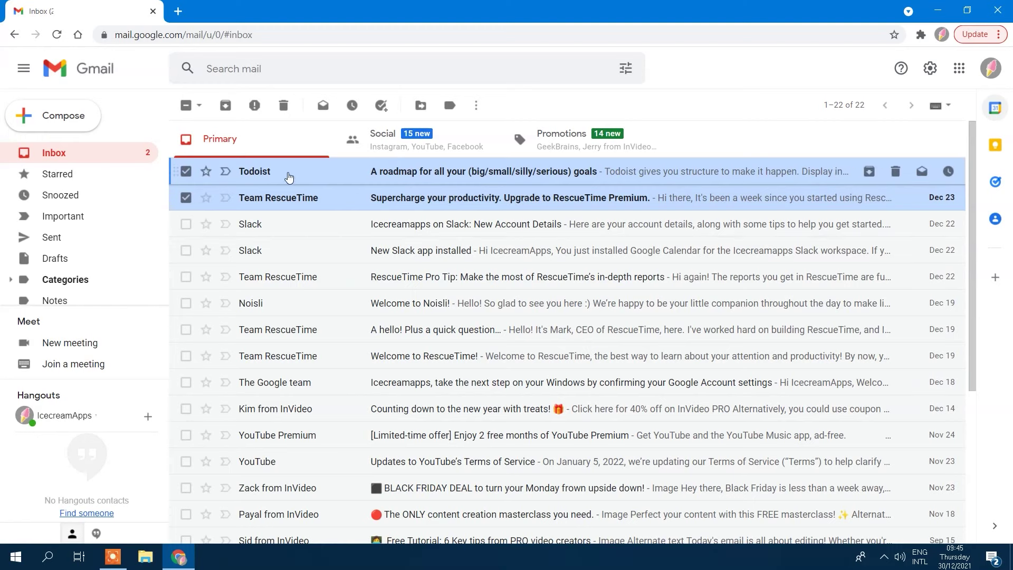
Step: Snooze the Todoist email until next week and the Team RescueTime email until tomorrow
left_click(186, 172)
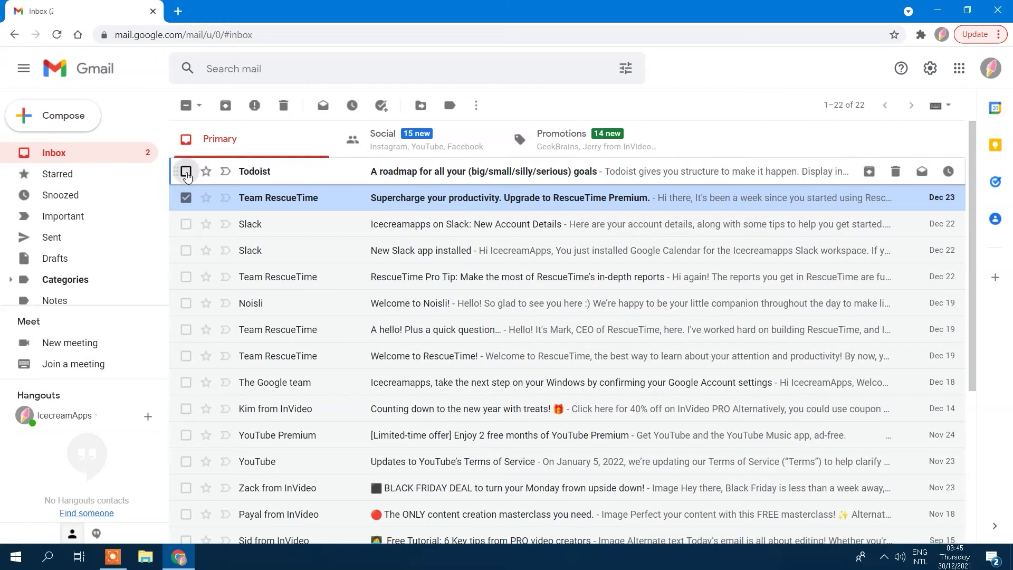
left_click(186, 171)
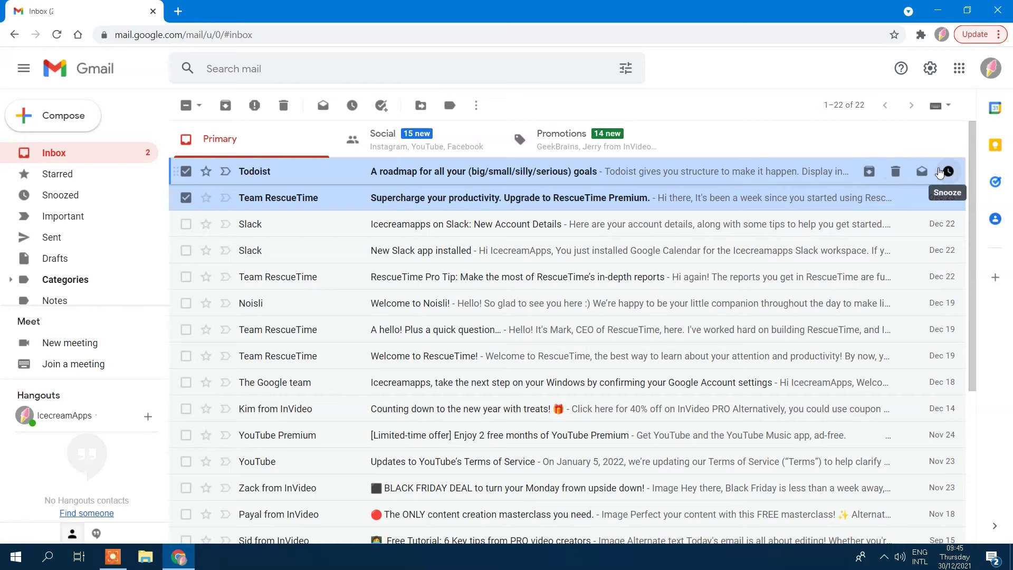
left_click(947, 172)
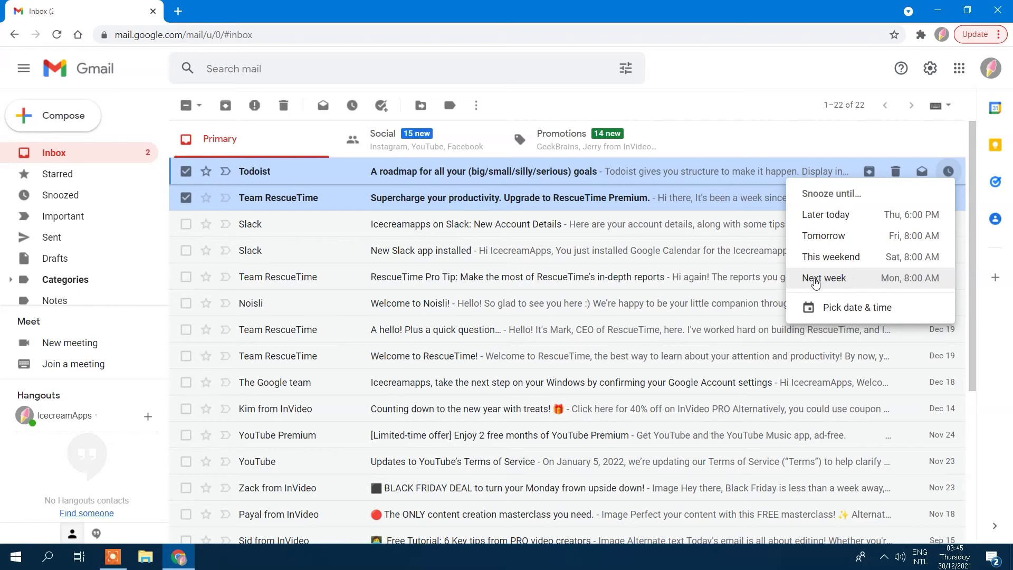
left_click(823, 279)
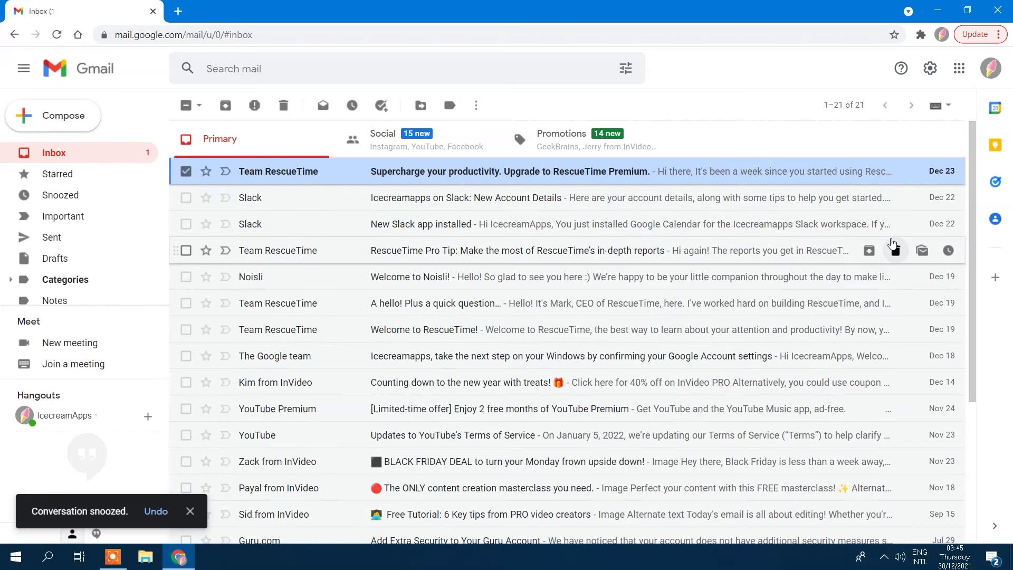
left_click(948, 171)
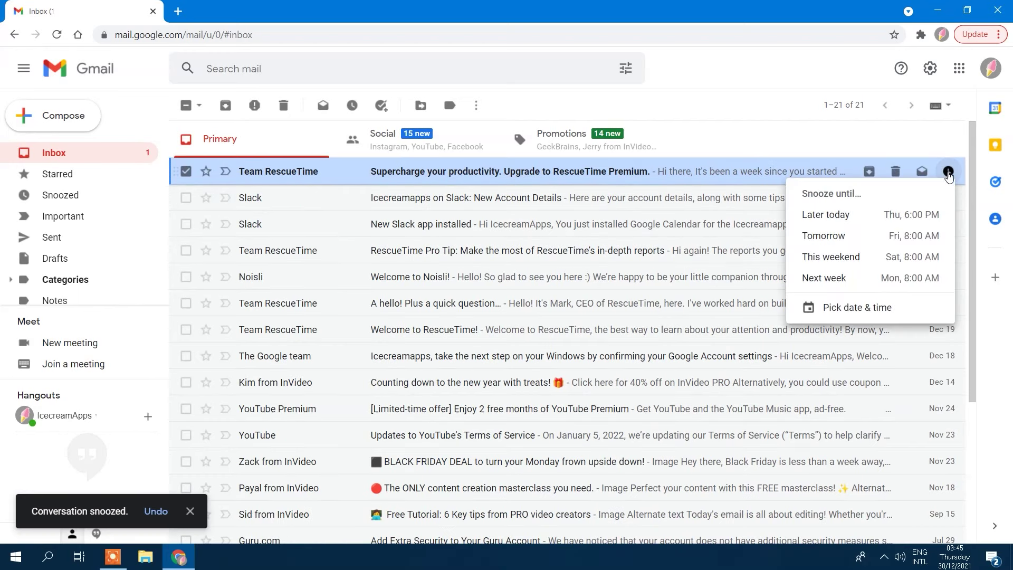
left_click(835, 235)
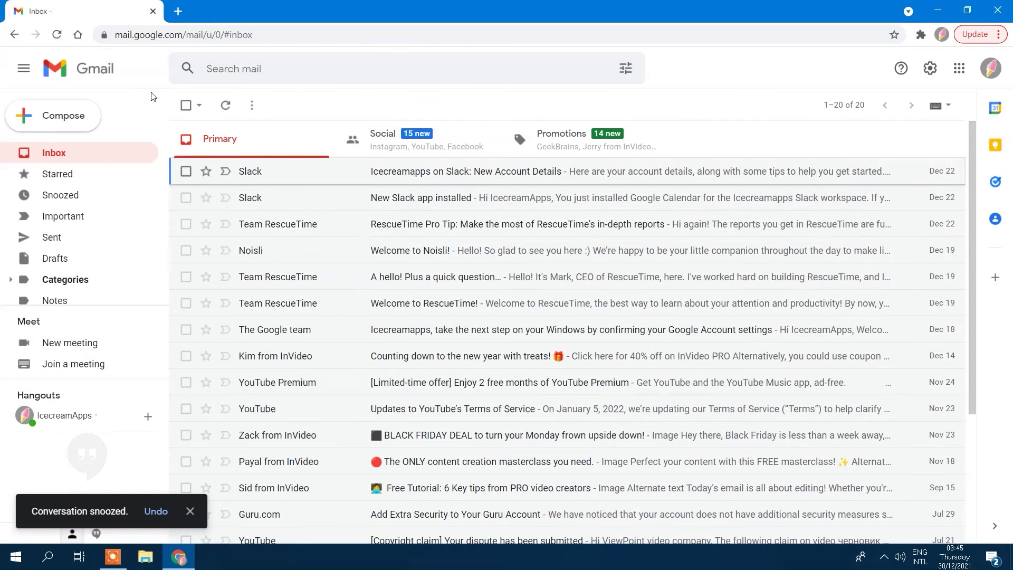
Step: Add both snoozed emails to Tasks from the Snoozed folder
left_click(73, 198)
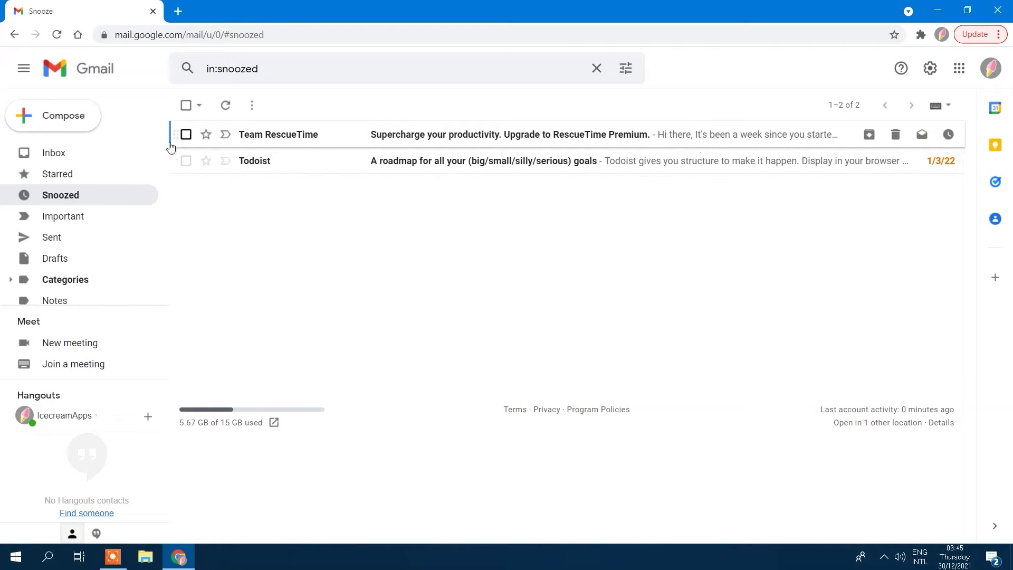
left_click(186, 133)
left_click(186, 161)
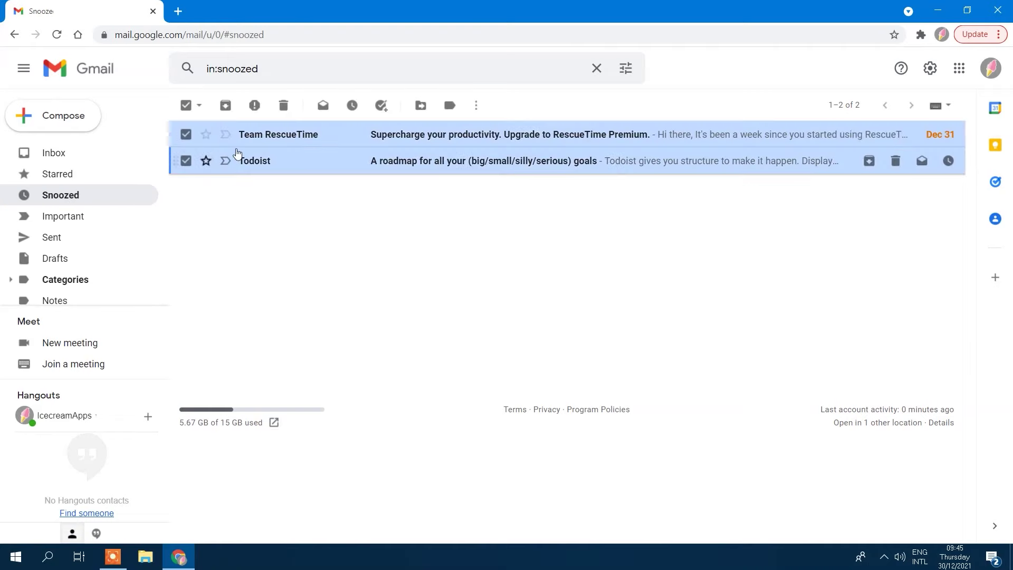
left_click(382, 106)
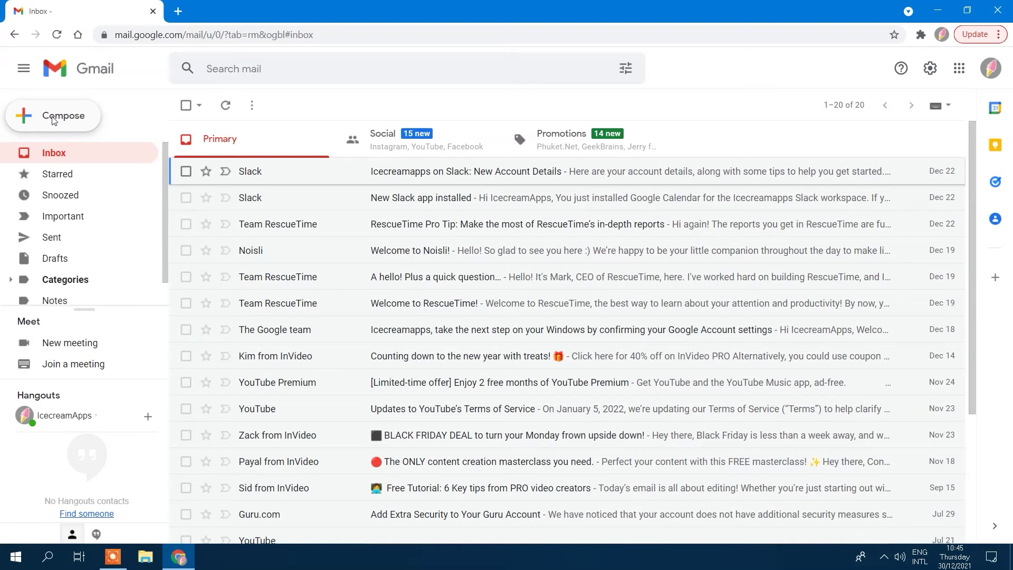
Step: Draft a message to the account's own address, accepting Smart Compose's 'how are you?' completion
left_click(68, 123)
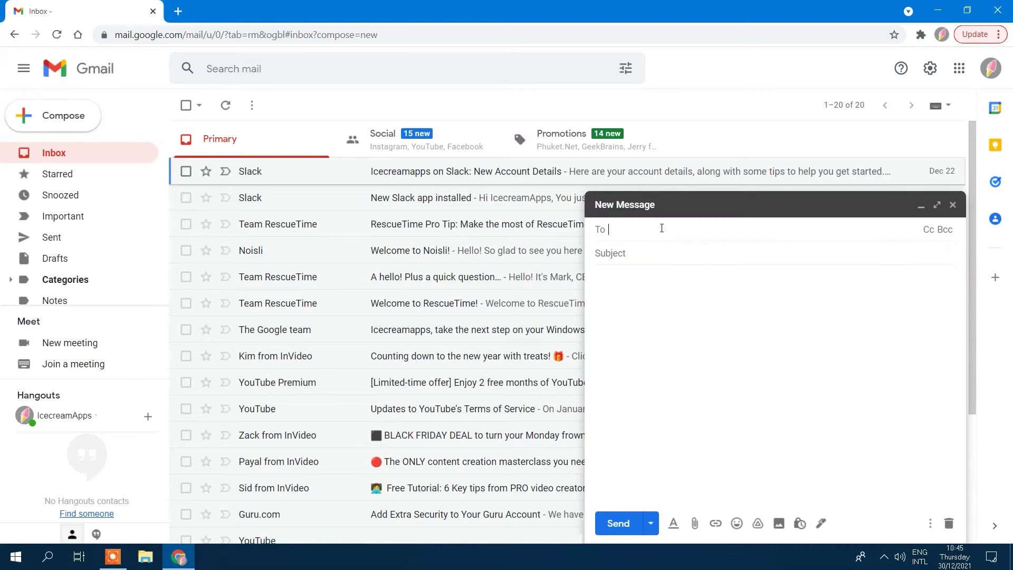
type("icecr")
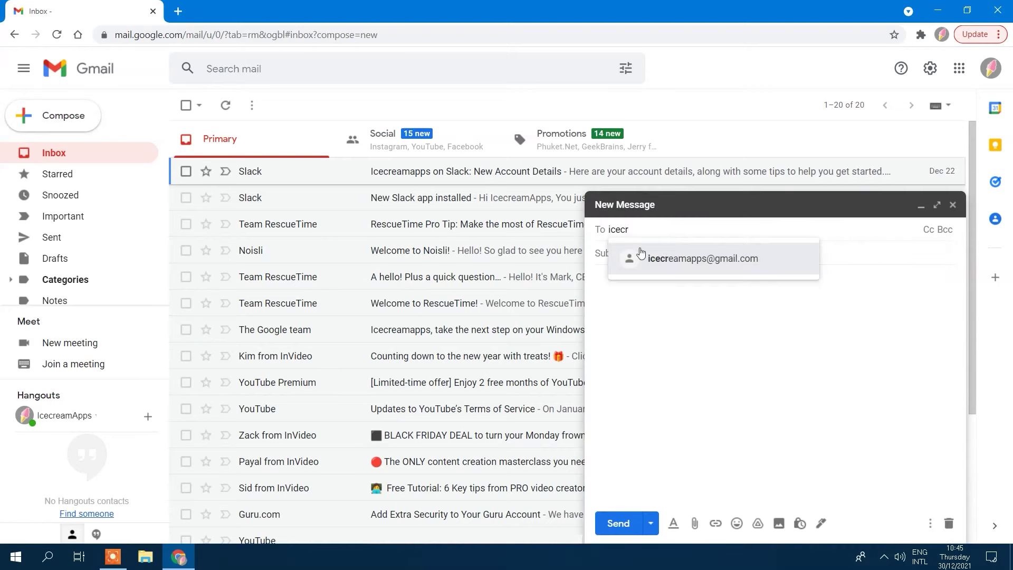
left_click(642, 258)
left_click(653, 282)
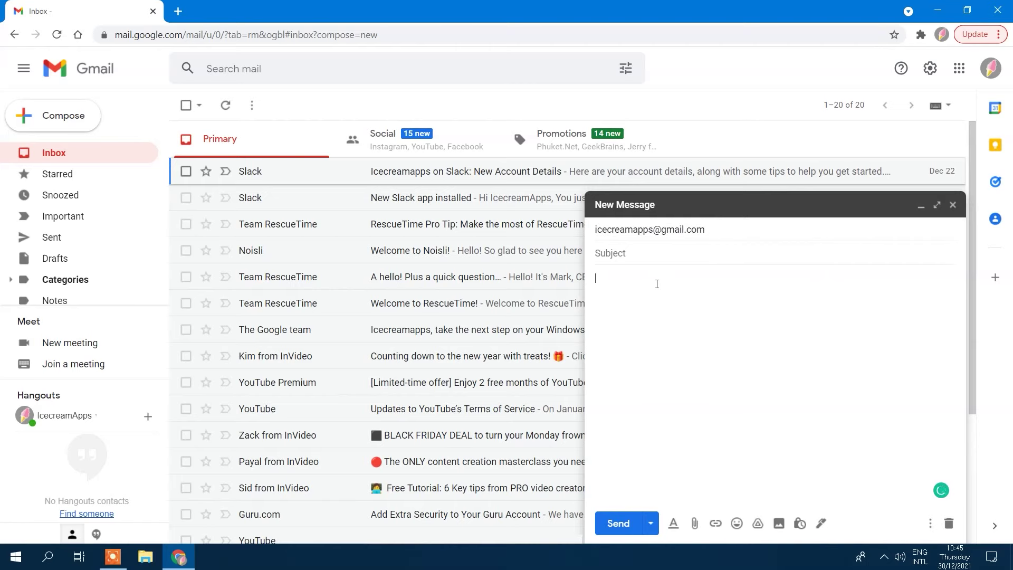
type("how")
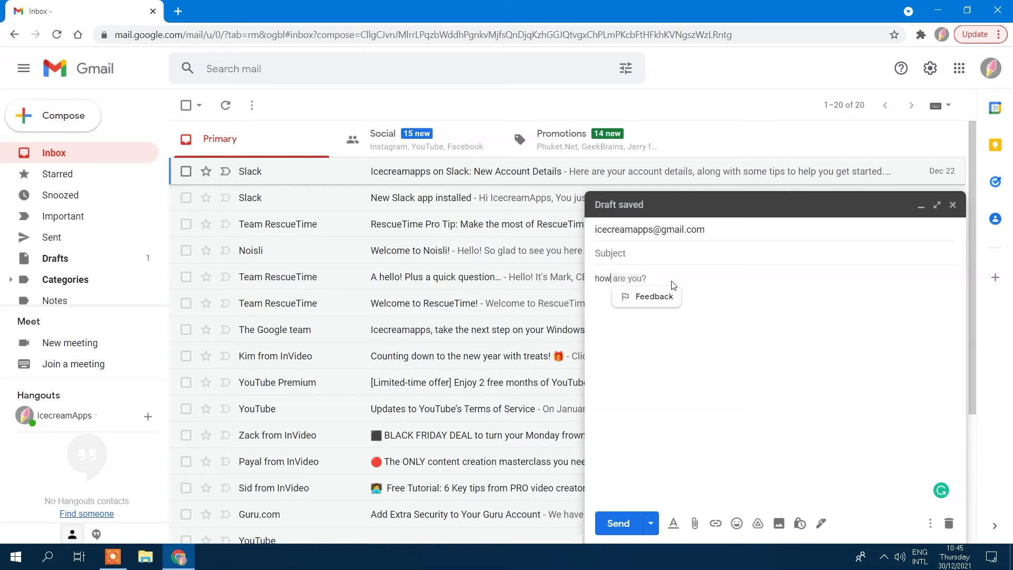
key("Tab")
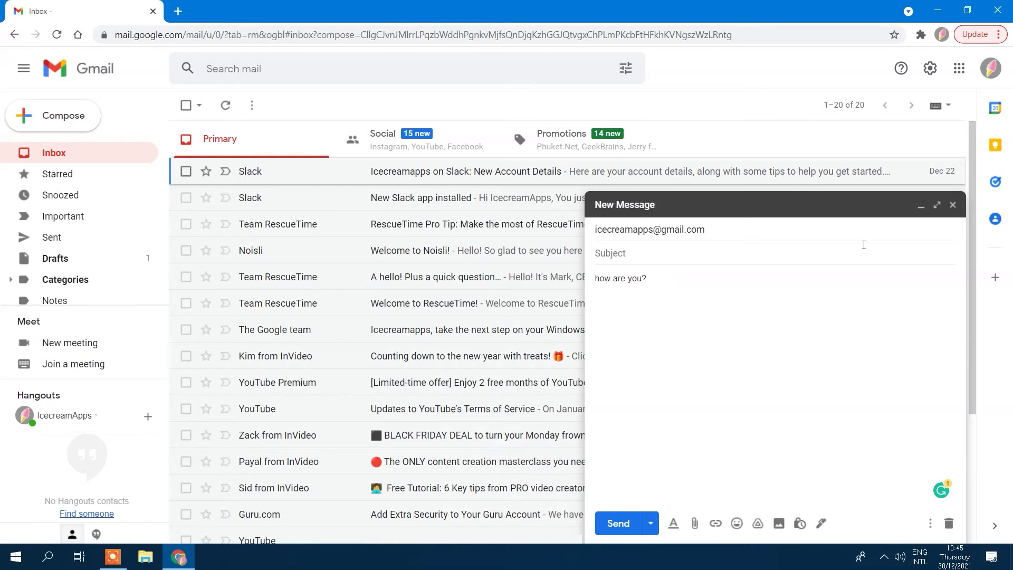
left_click(953, 205)
Step: Switch Smart Compose personalization on in the full settings, then return to the inbox
left_click(930, 73)
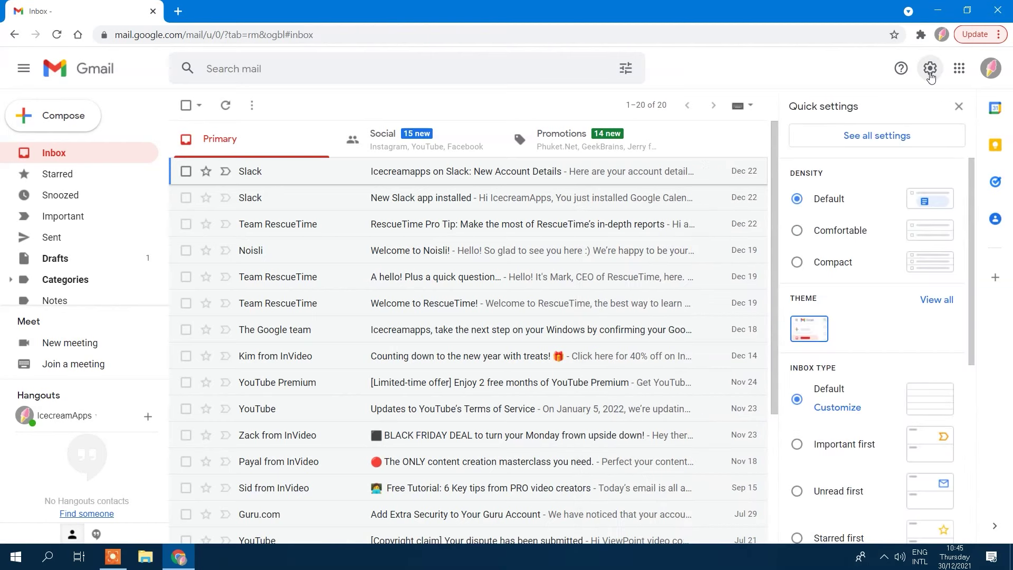
left_click(876, 136)
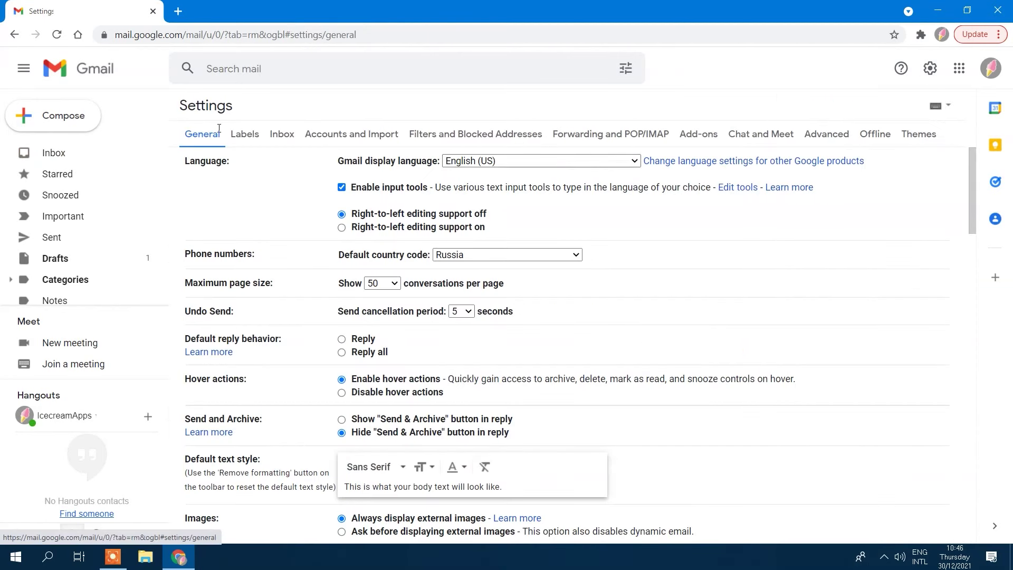
scroll(265, 368, "down", 4)
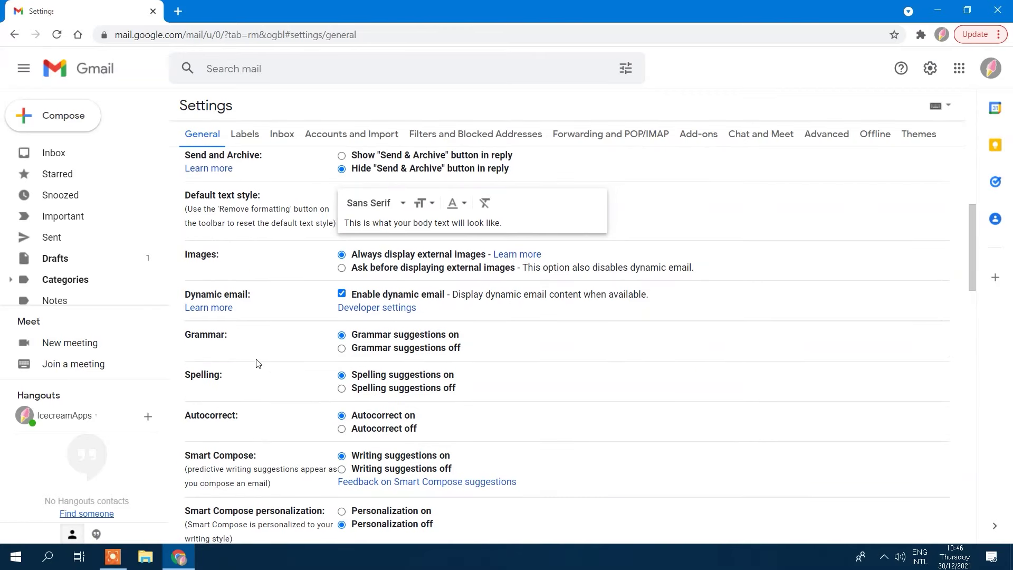
scroll(257, 363, "down", 5)
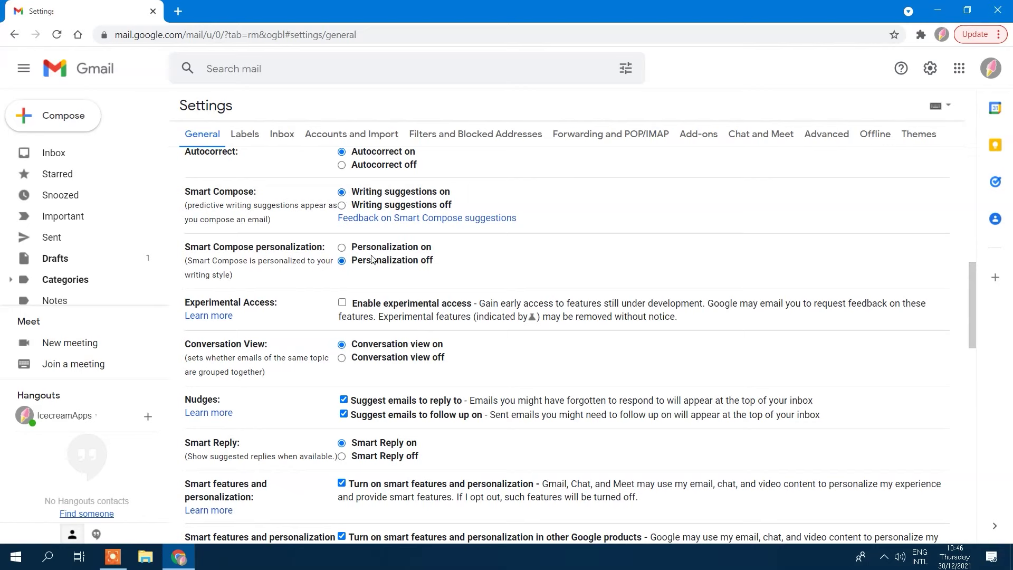
left_click(341, 247)
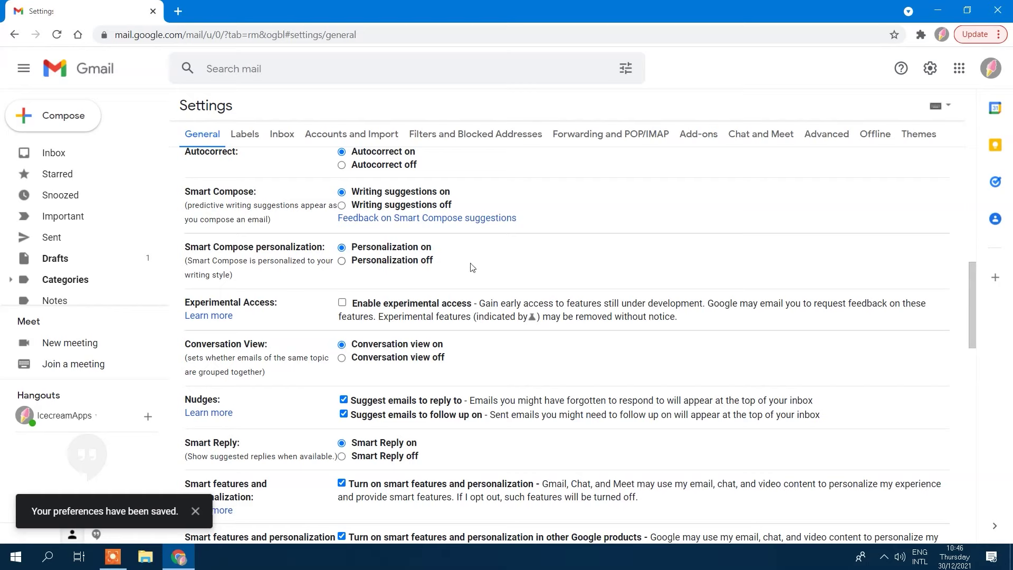
left_click(84, 82)
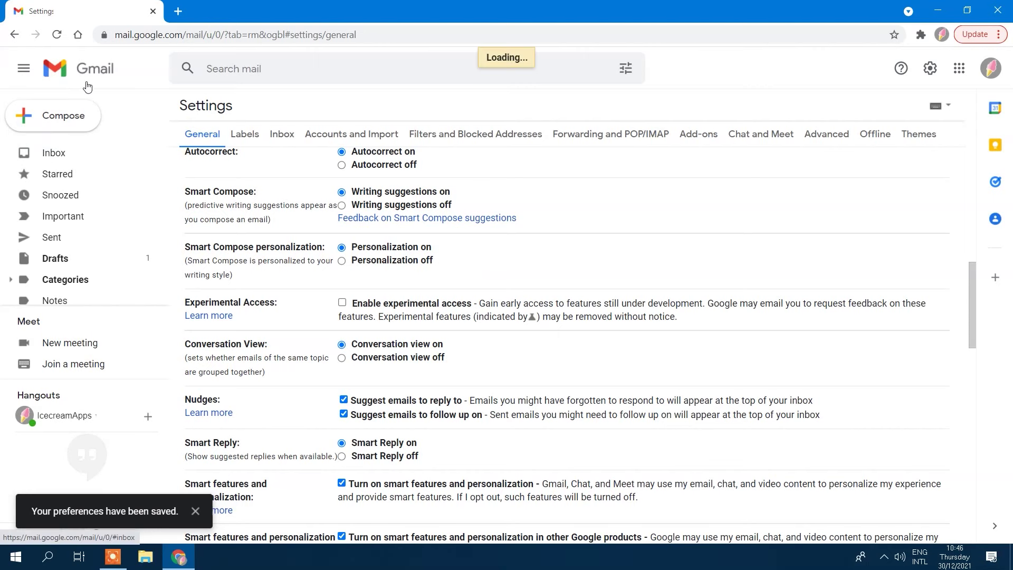
Step: Type 'how are you?' in a new message and report that suggestion as not matching your style or tone
left_click(67, 117)
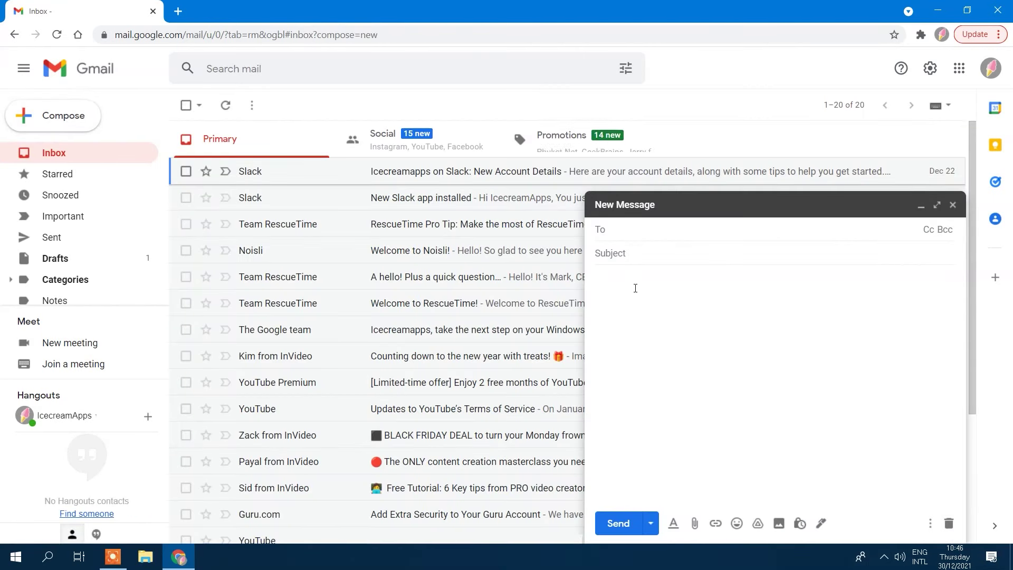
left_click(650, 280)
type("how are you?")
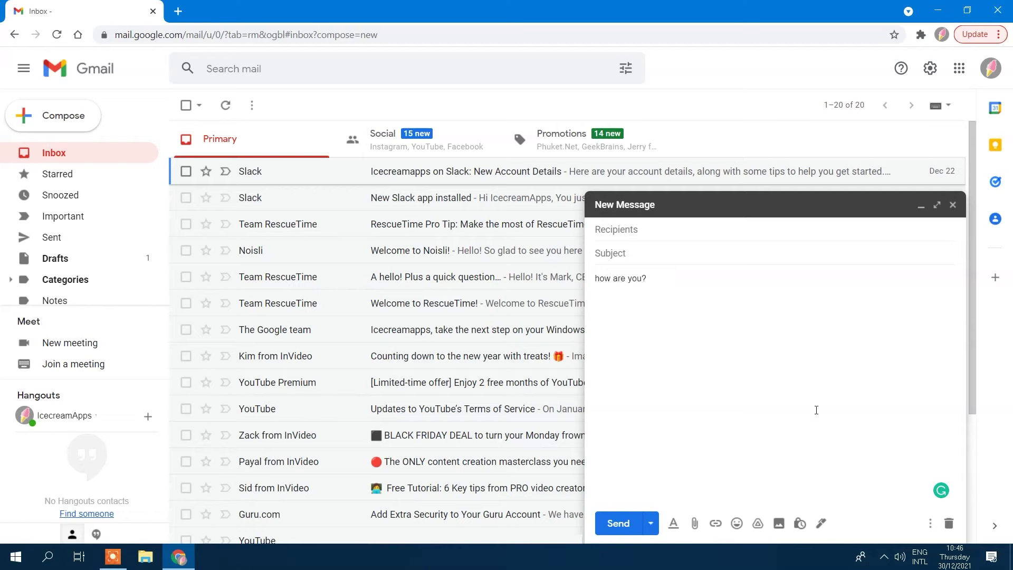
left_click(928, 523)
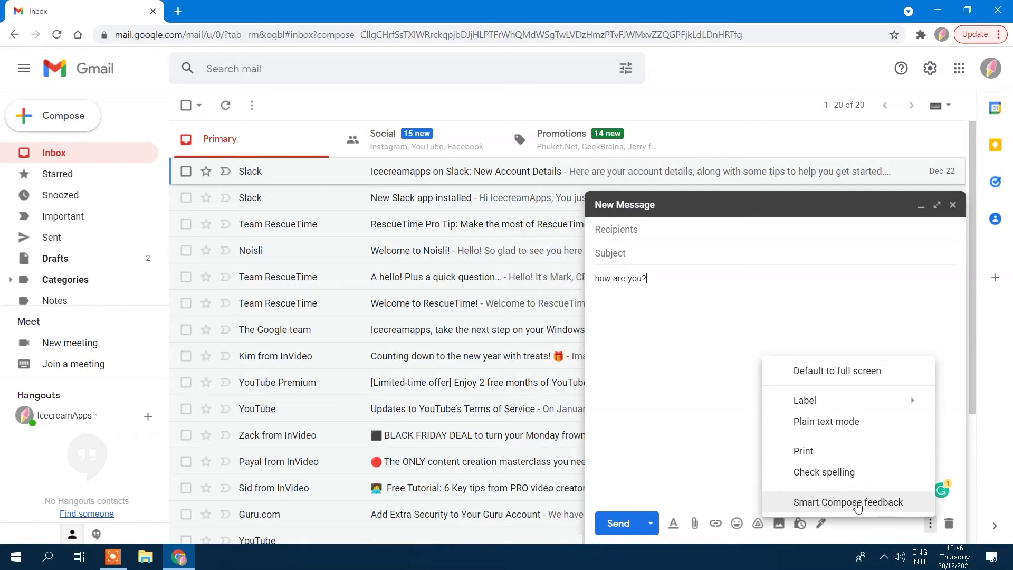
left_click(794, 503)
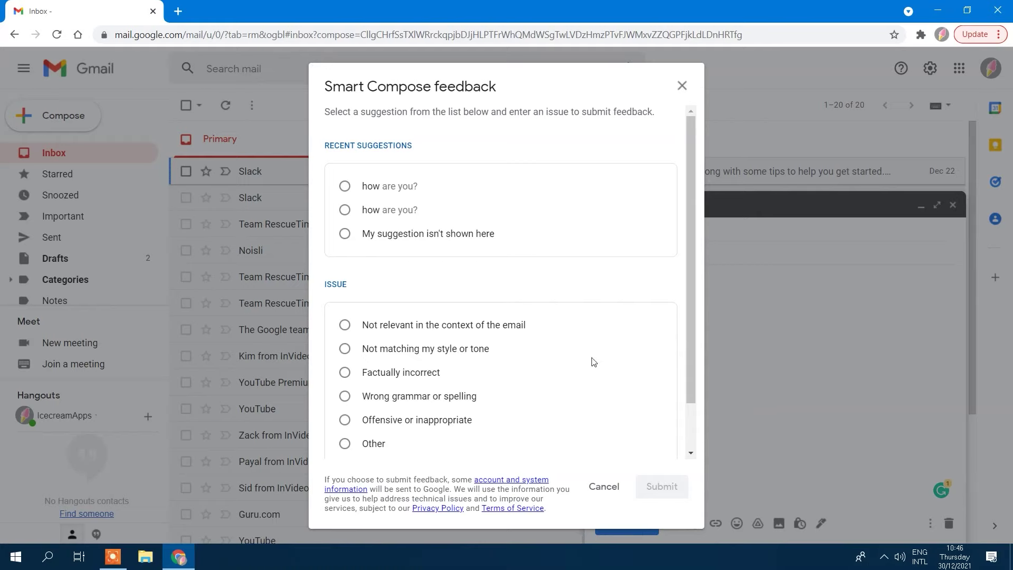
left_click(345, 186)
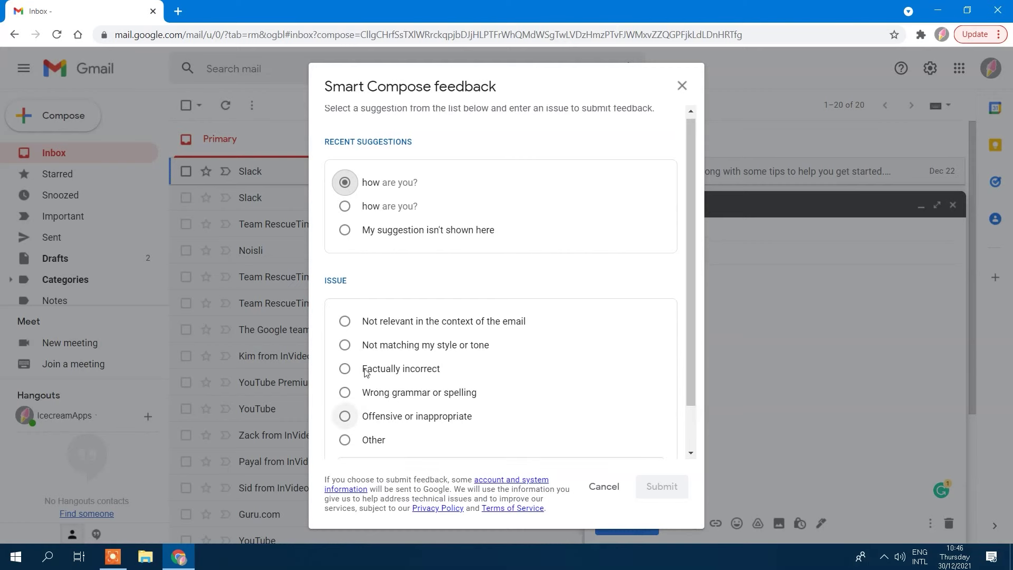
scroll(354, 372, "down", 1)
left_click(345, 293)
left_click(661, 486)
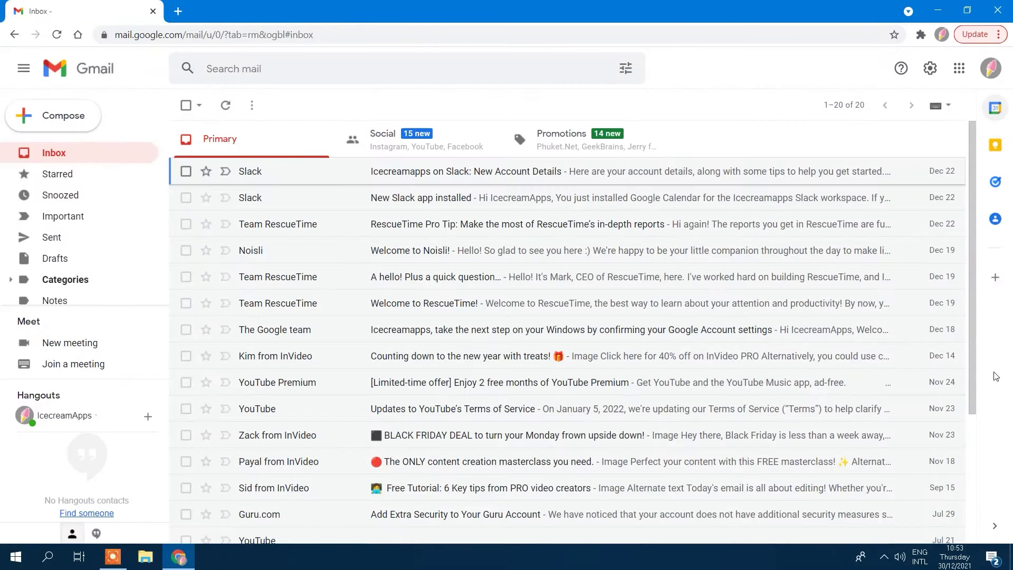
Step: Type 'Helo my frend' in a new message and correct it to 'Hello my friend' via spelling suggestions
left_click(79, 116)
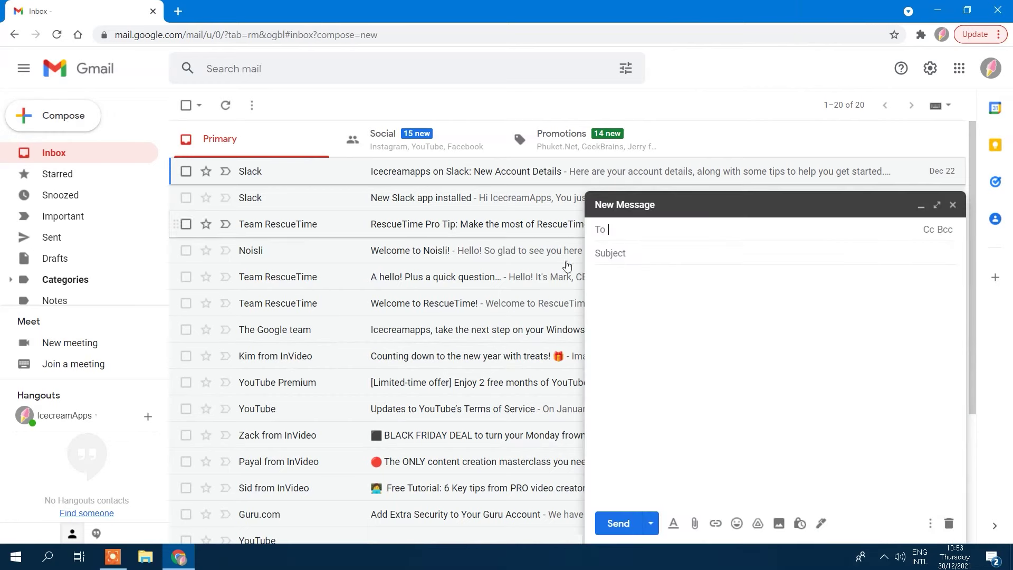
left_click(676, 299)
type("Helo")
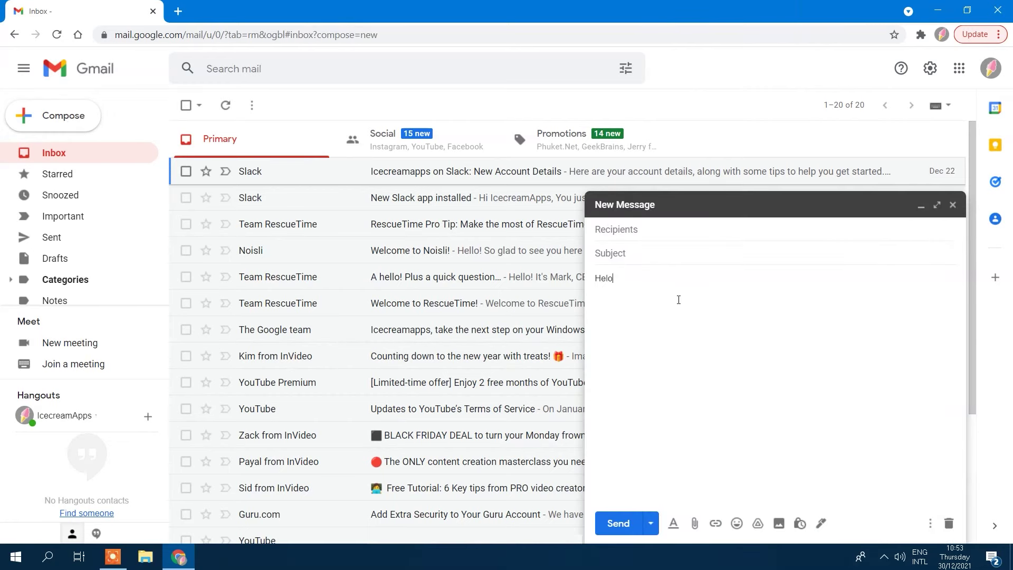
type(" my frend")
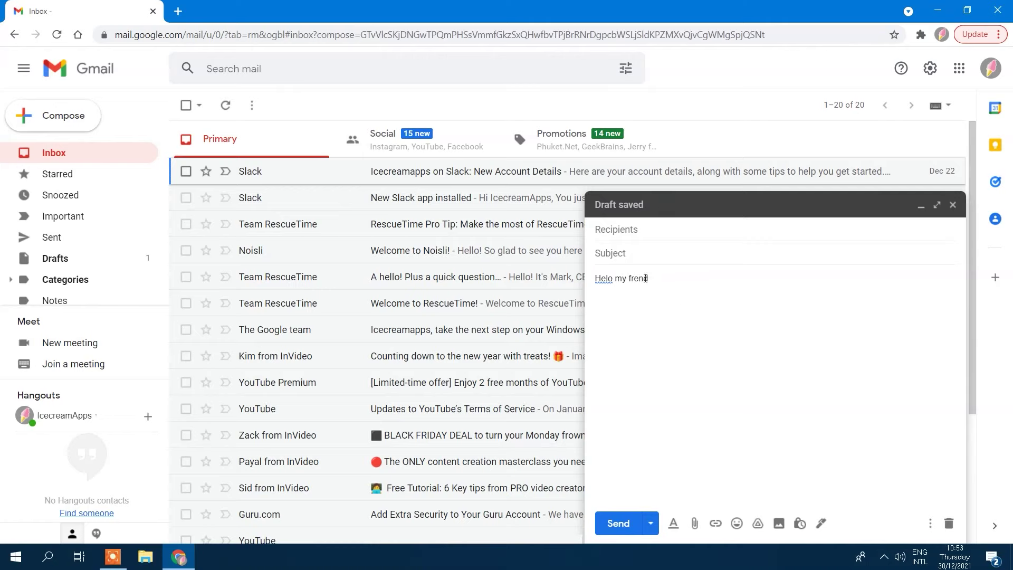
left_click(605, 278)
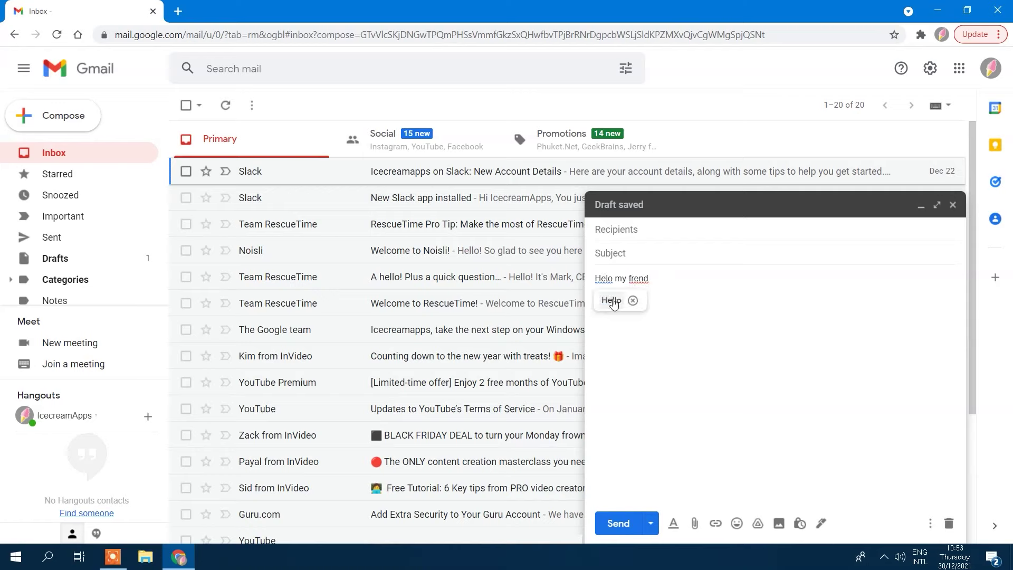
left_click(611, 299)
left_click(640, 278)
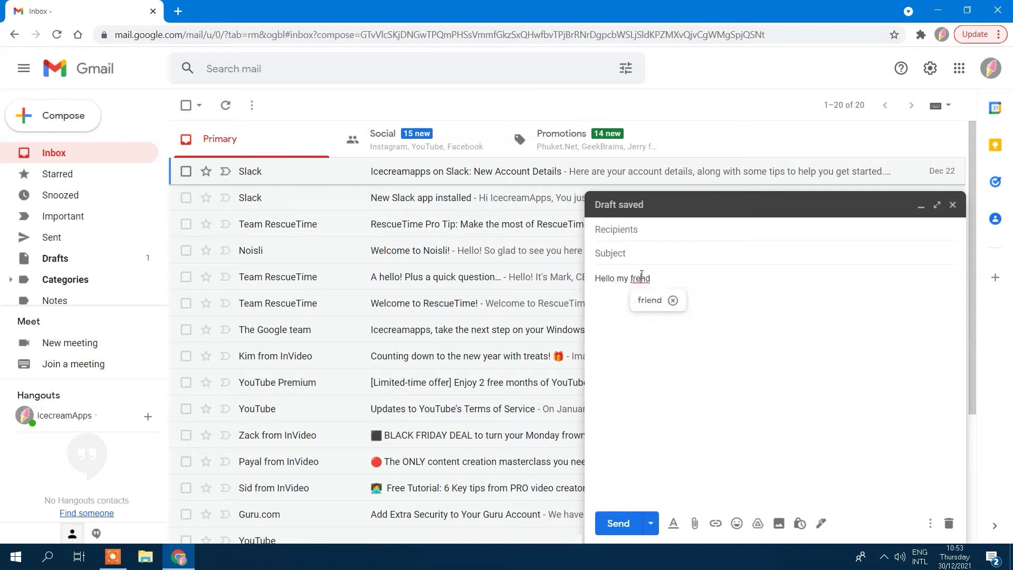
left_click(651, 300)
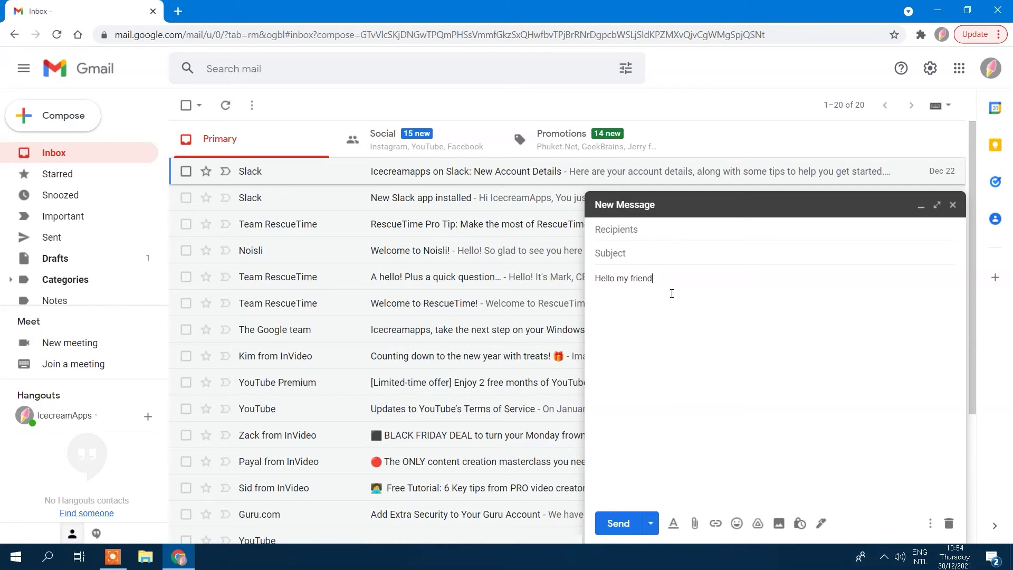
Step: Keep the message as a draft, then toggle Spelling suggestions and Autocorrect off and back on
left_click(952, 204)
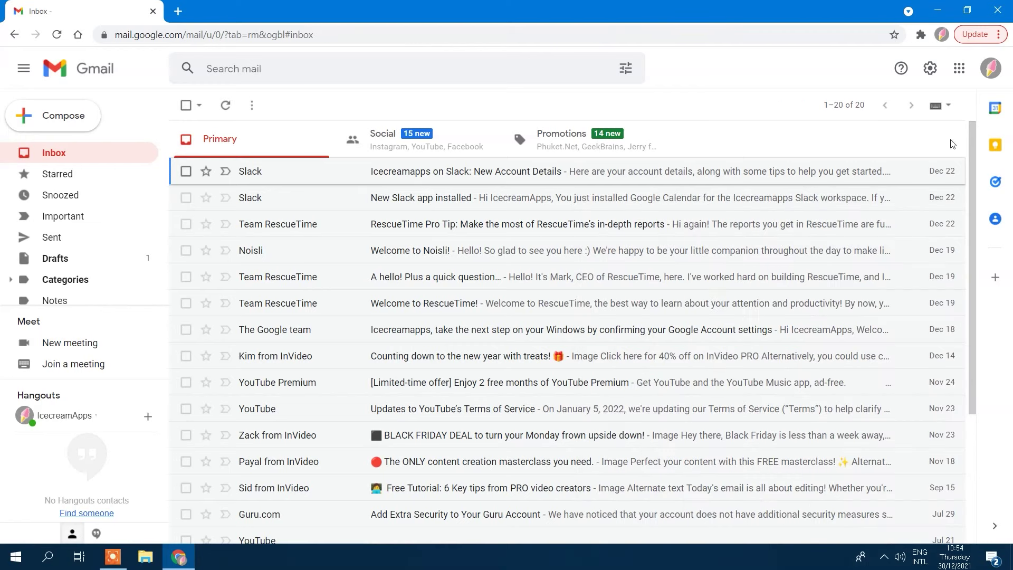
left_click(928, 71)
left_click(902, 136)
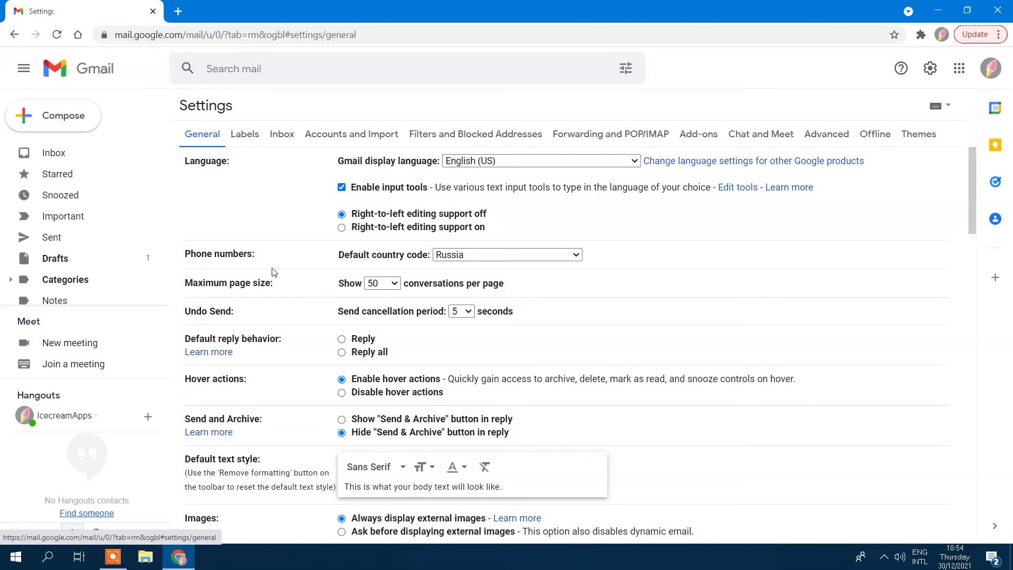
scroll(282, 309, "down", 6)
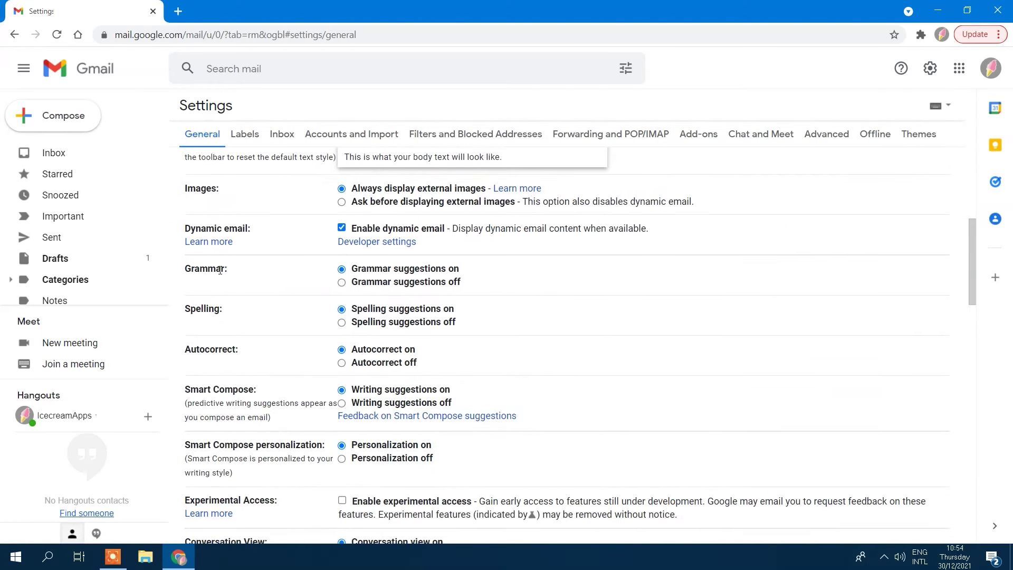
left_click(342, 322)
left_click(342, 310)
left_click(341, 363)
left_click(341, 350)
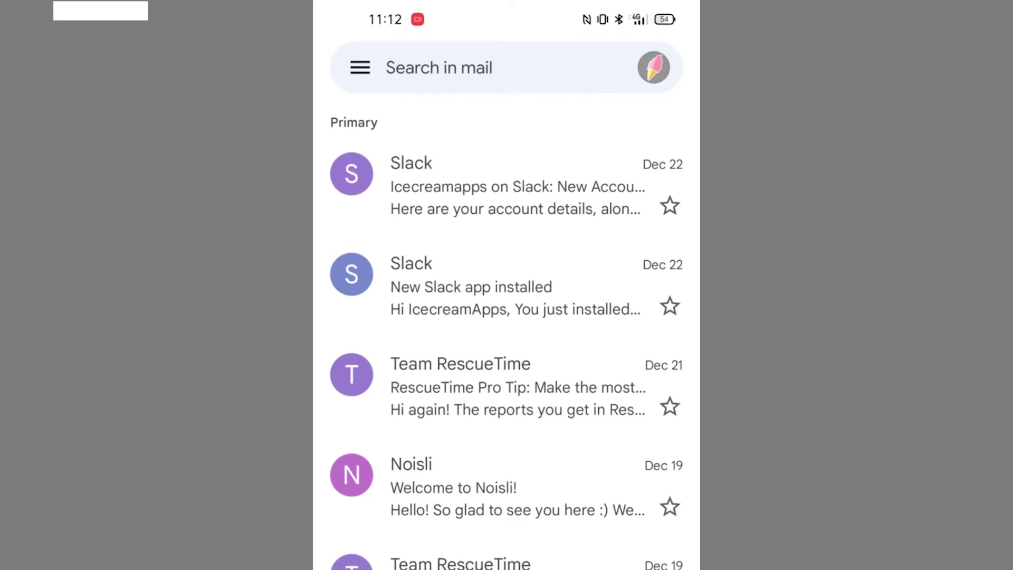
Step: Refresh the inbox, add the Yahoo account, and switch between the Yahoo and main mailboxes
left_click_drag(587, 464, 588, 527)
left_click(654, 68)
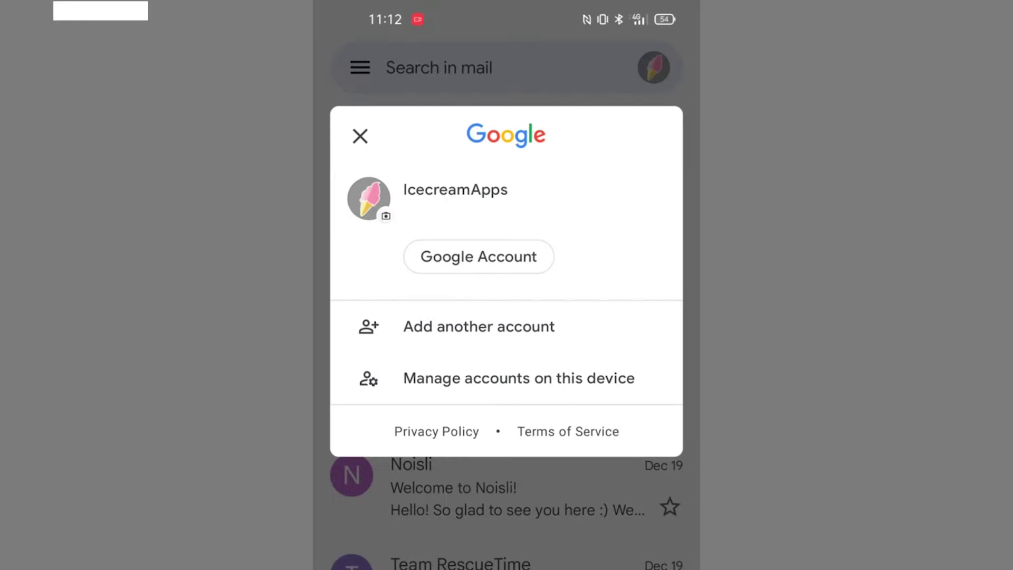
left_click(501, 330)
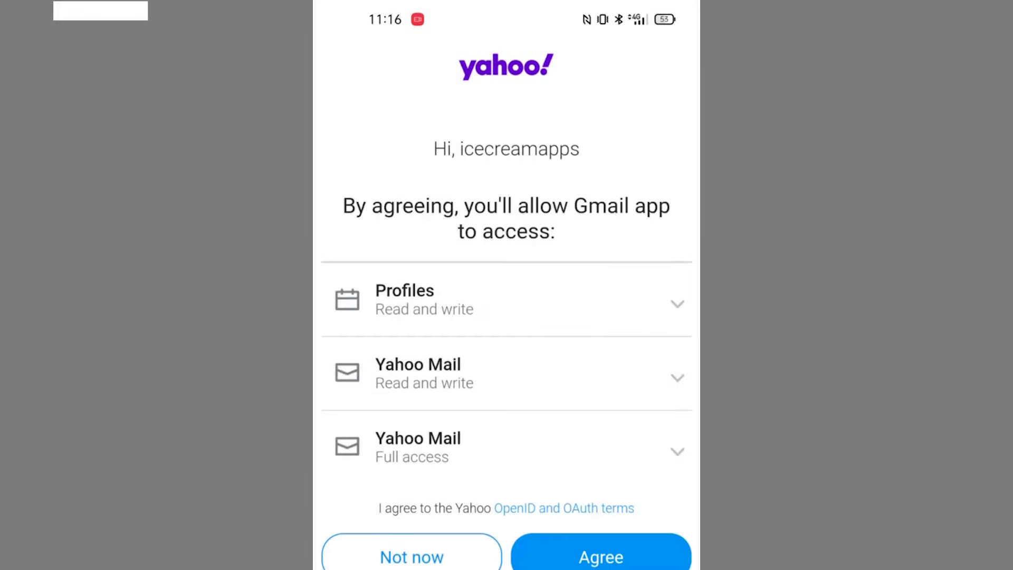
left_click(615, 545)
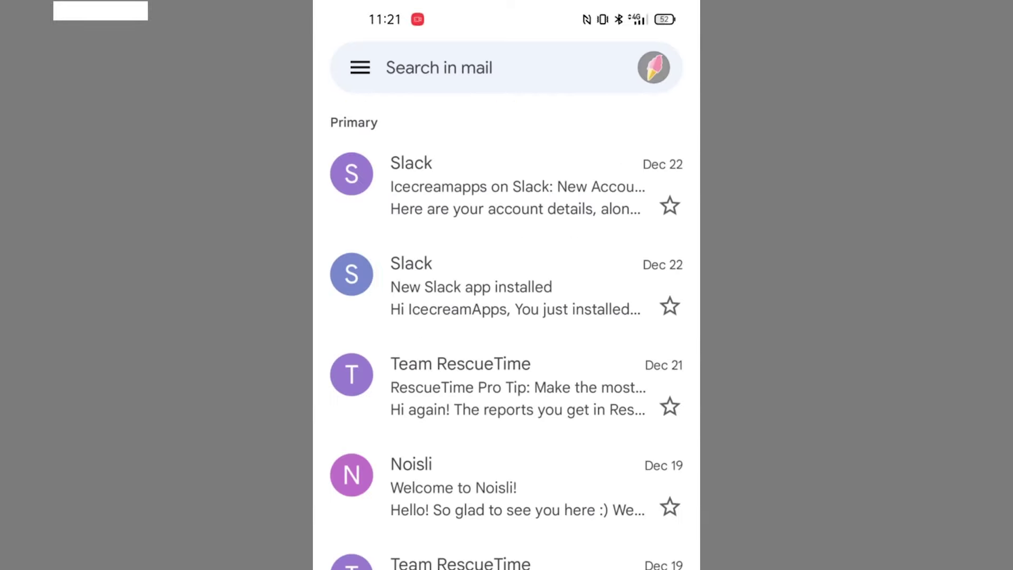
left_click(654, 67)
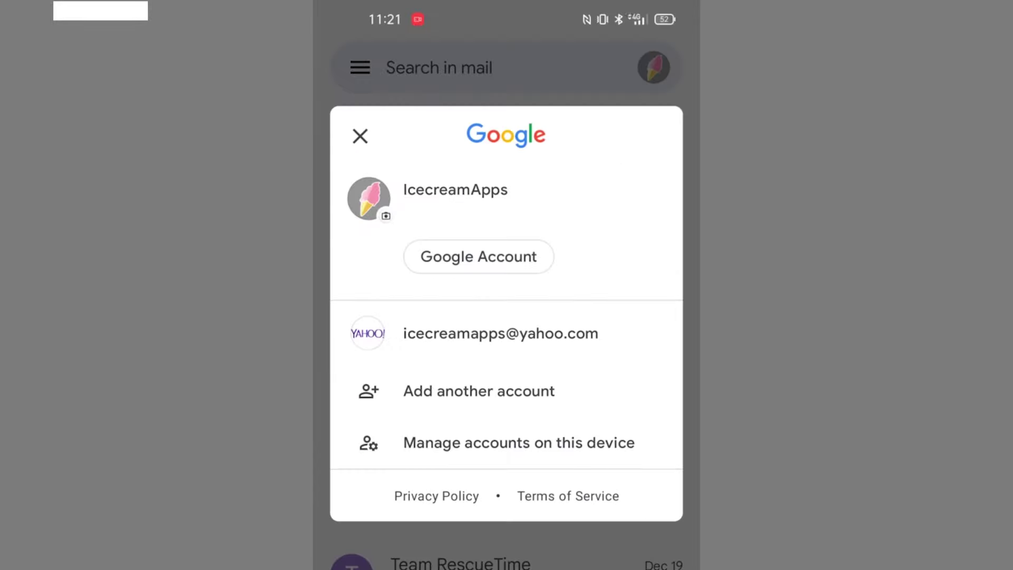
left_click(548, 339)
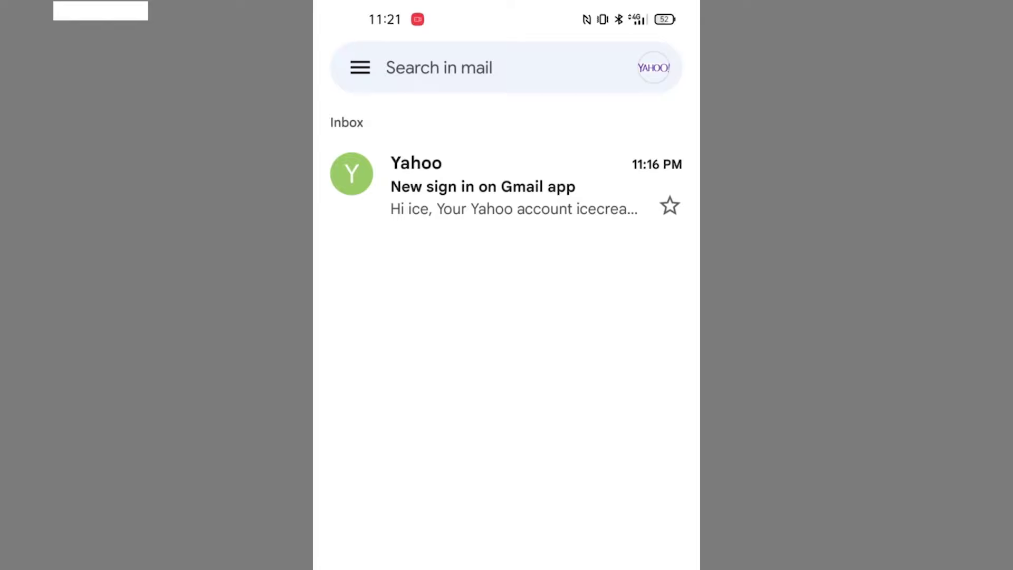
left_click(654, 67)
left_click(589, 270)
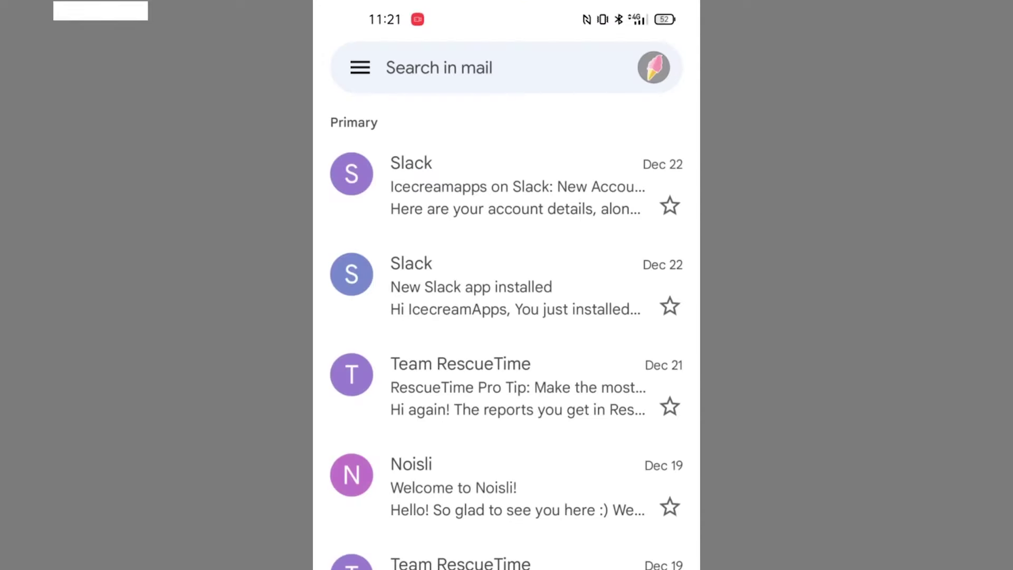
Step: Remove the Yahoo IMAP account from the device through Manage accounts
left_click(653, 67)
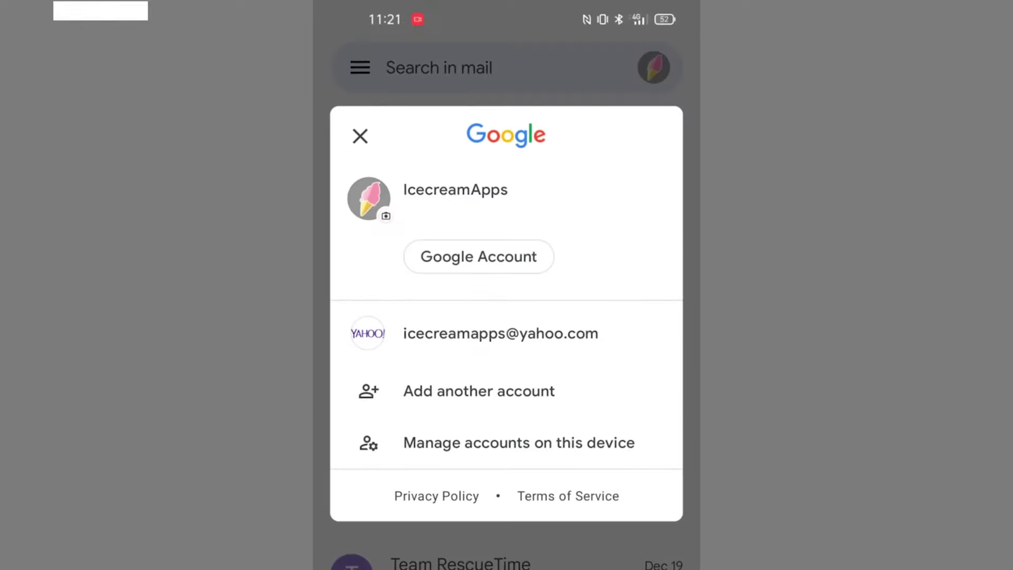
left_click(589, 448)
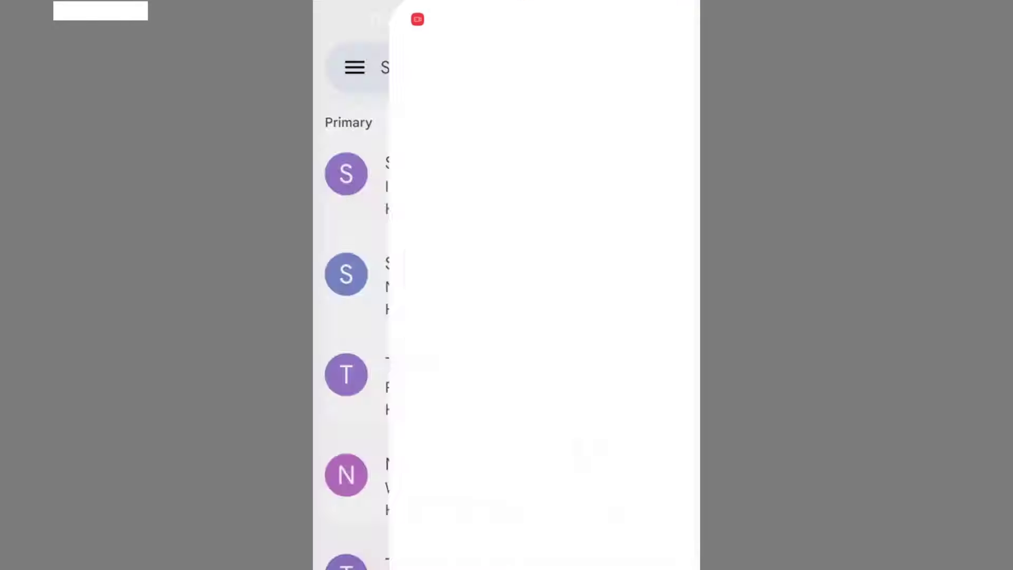
left_click(678, 331)
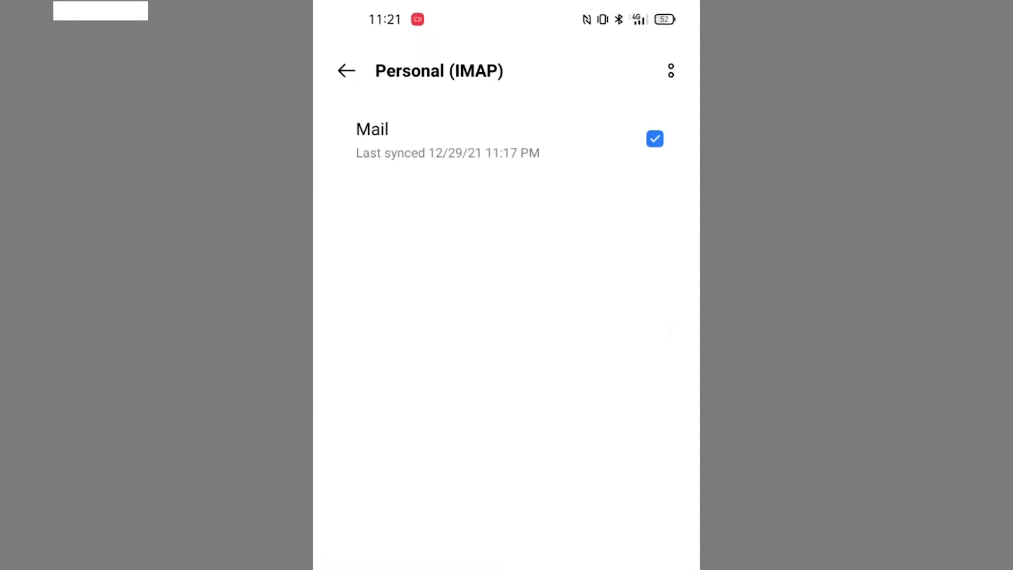
left_click(670, 71)
left_click(607, 188)
left_click(506, 454)
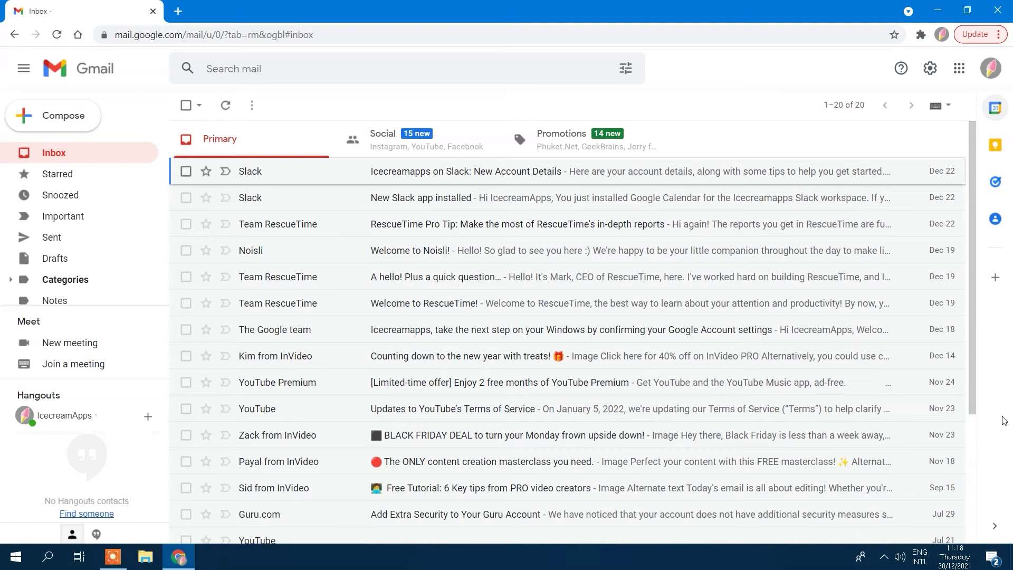
Step: In Accounts and Import, add the Yahoo address as a mail account and link it with Gmailify
left_click(931, 72)
left_click(868, 138)
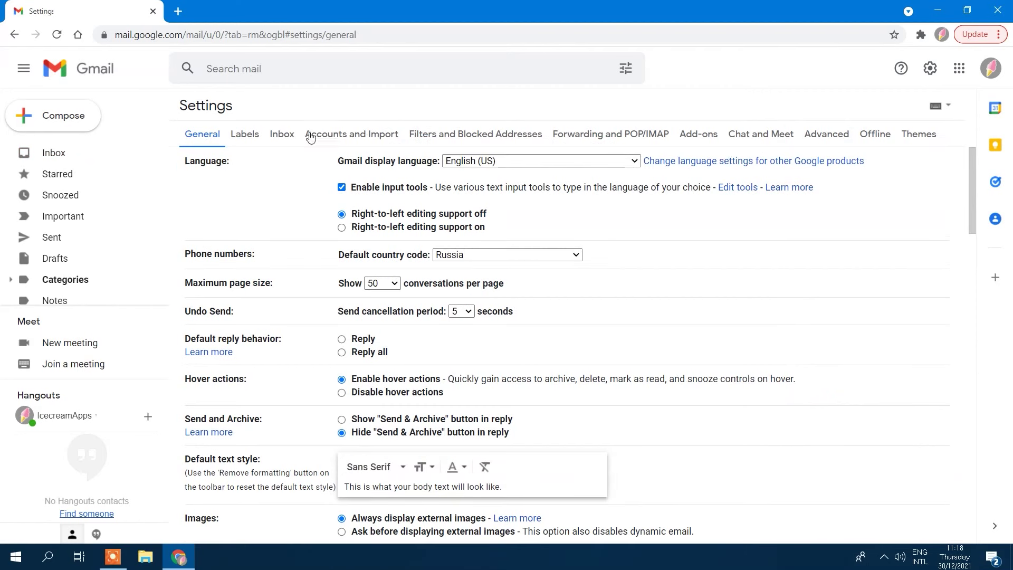
left_click(341, 136)
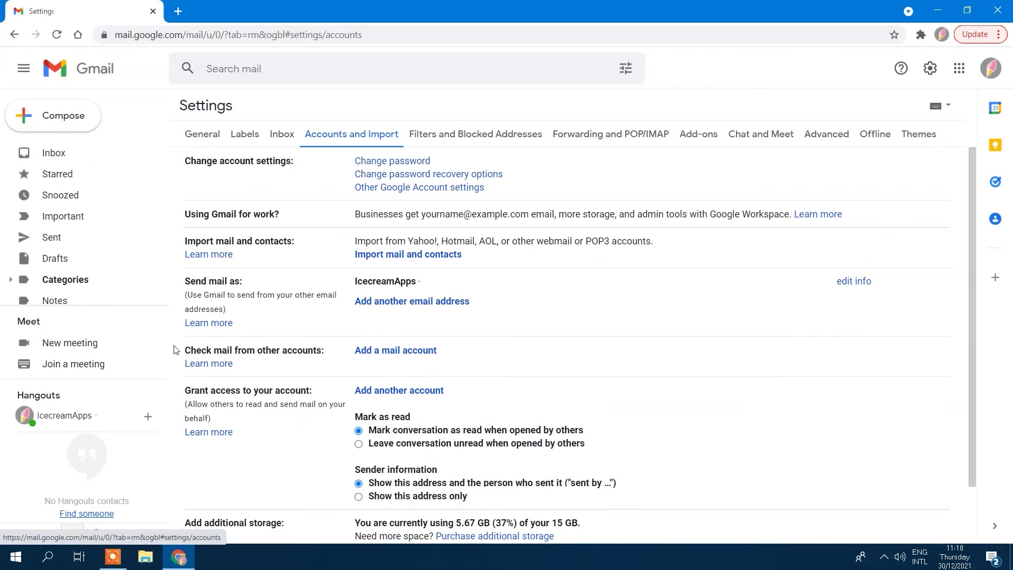
left_click_drag(186, 350, 350, 355)
left_click(396, 352)
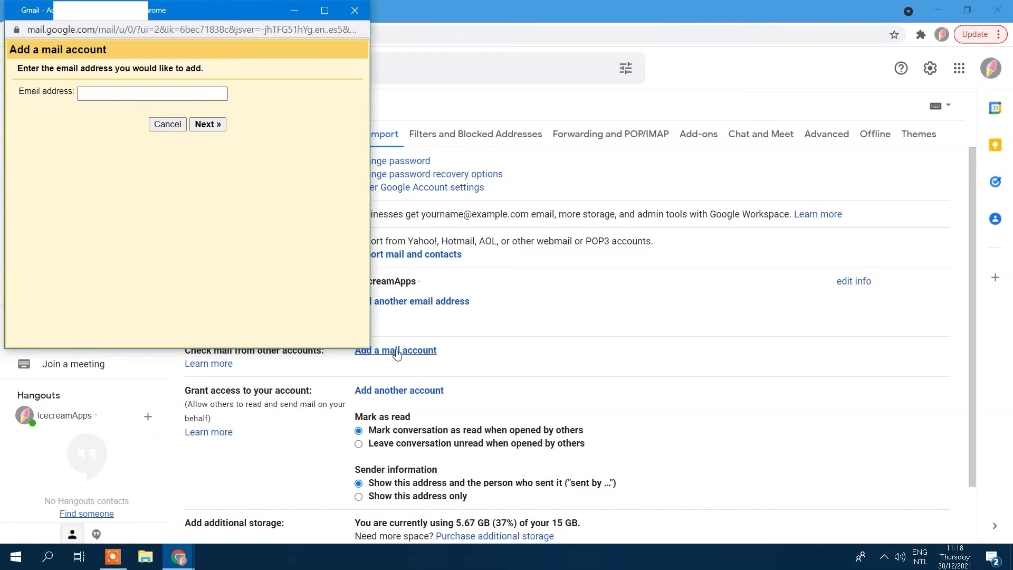
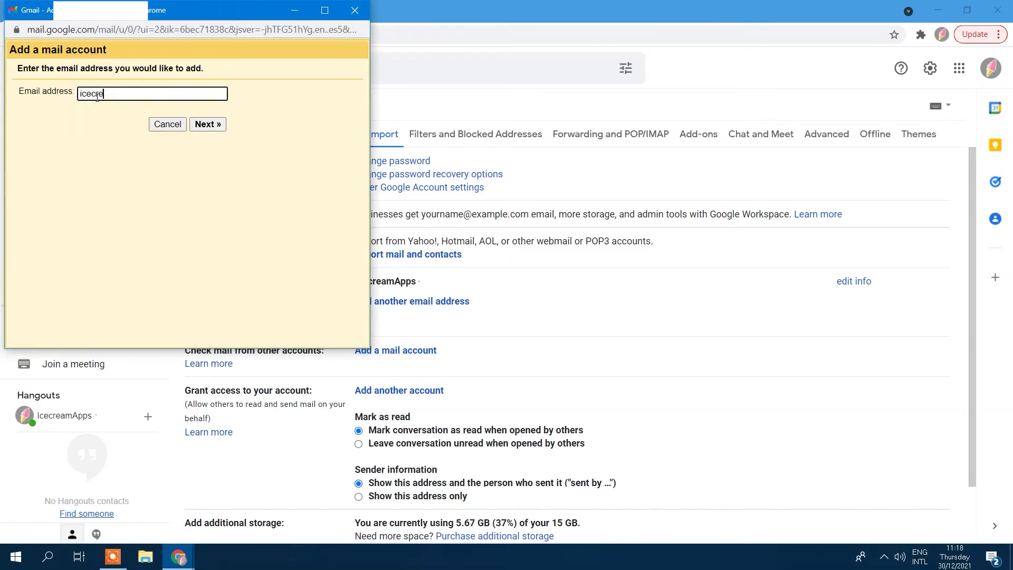
left_click(209, 124)
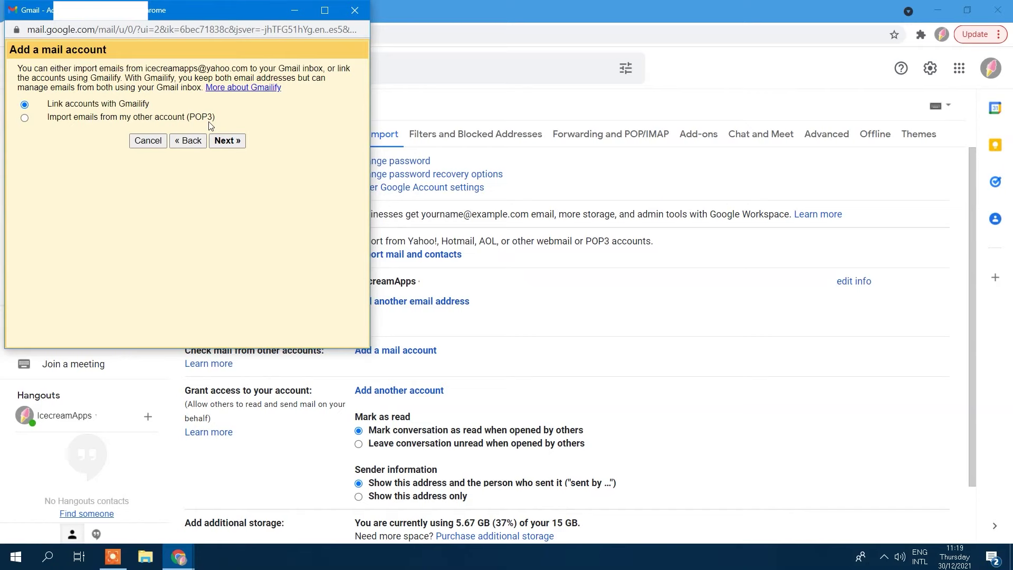
left_click(232, 141)
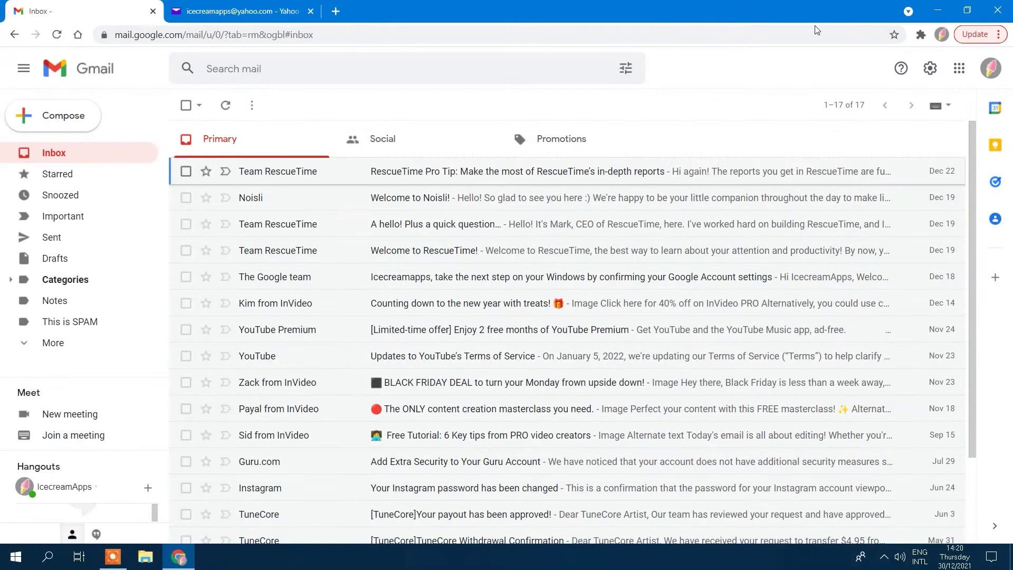
Step: Create a filter that applies the This is SPAM label to mail sent to the +spam alias
left_click(930, 68)
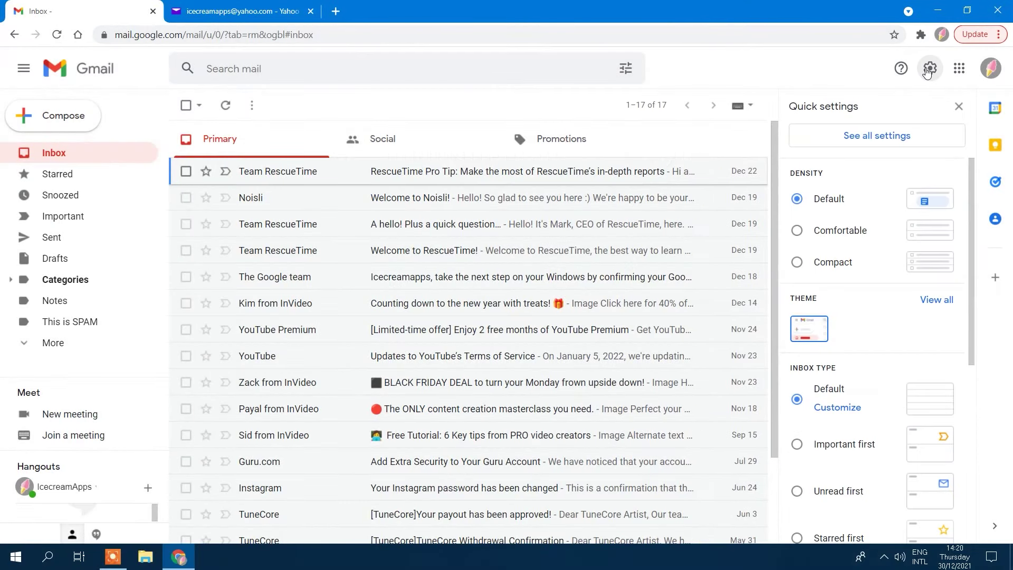
left_click(875, 137)
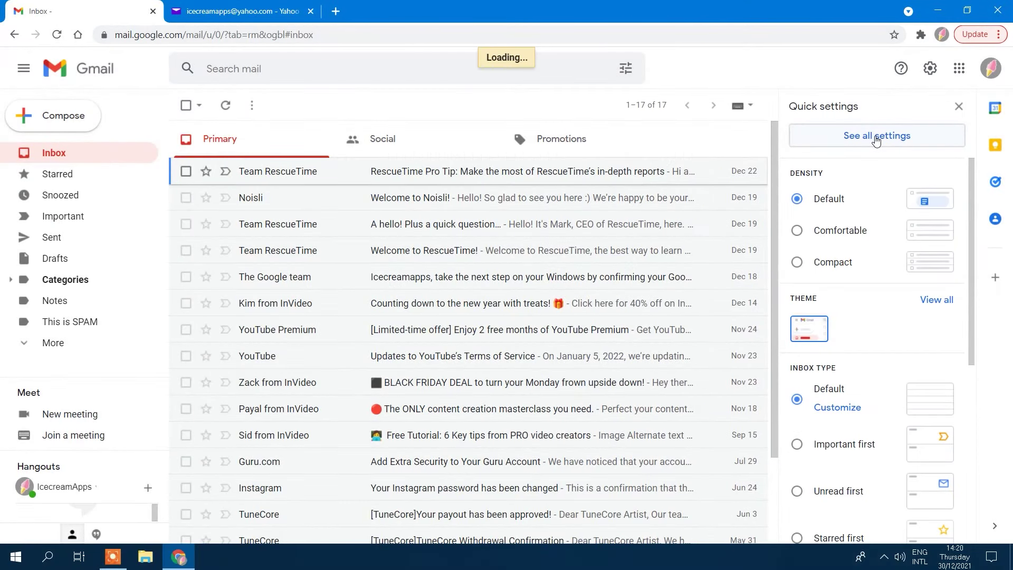
left_click(440, 134)
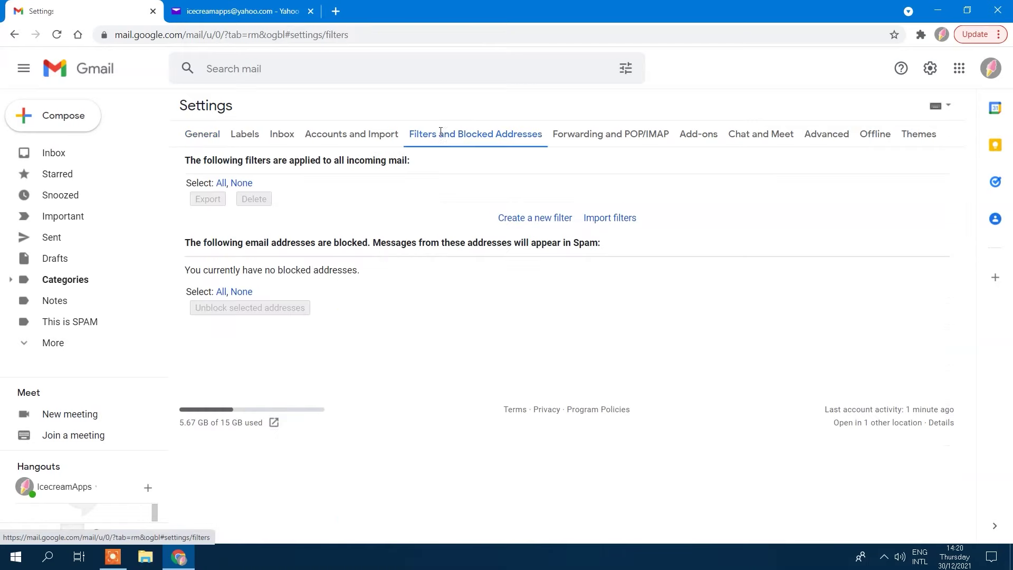
left_click(532, 219)
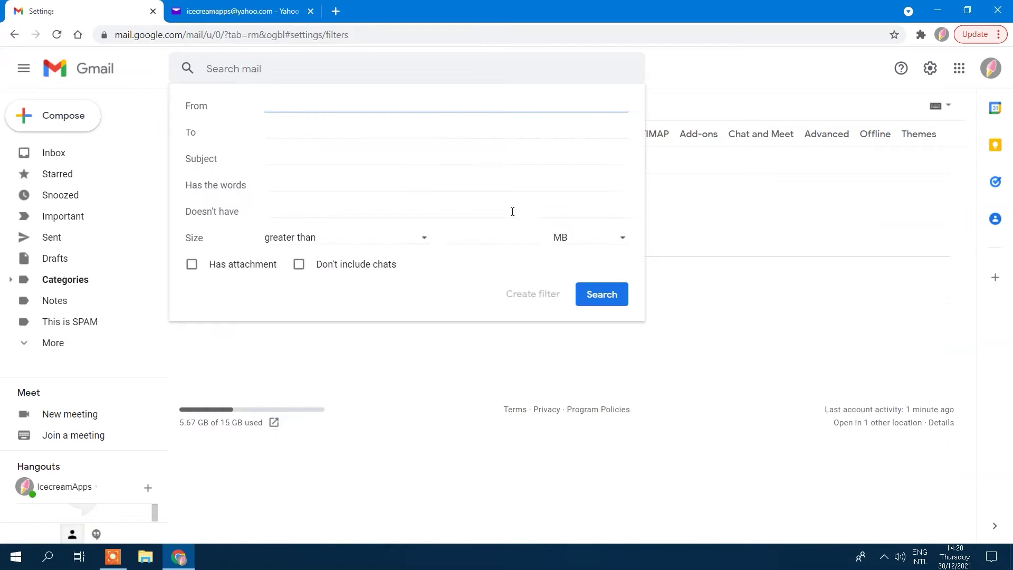
left_click(297, 136)
key("ctrl+v")
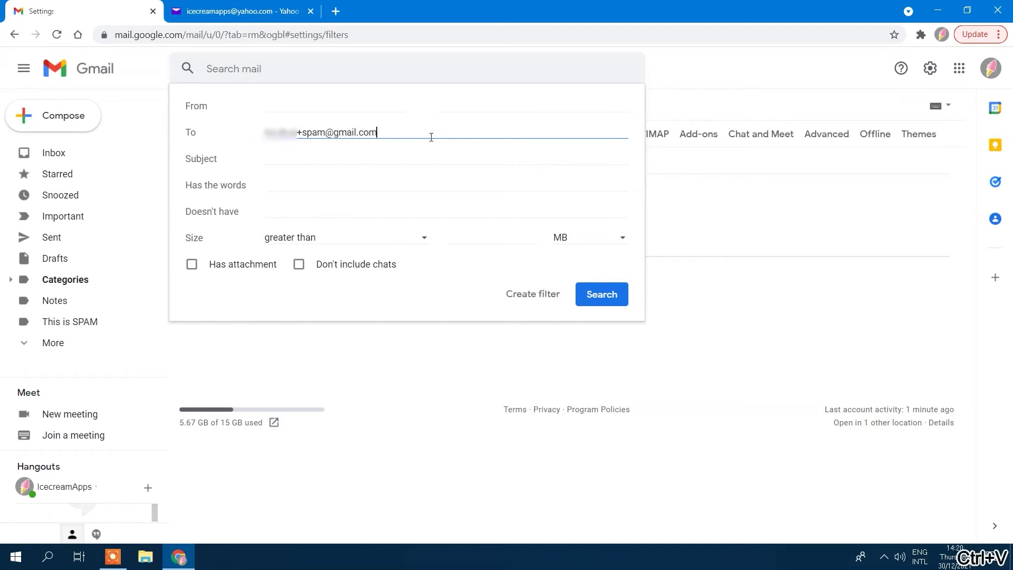
left_click(533, 295)
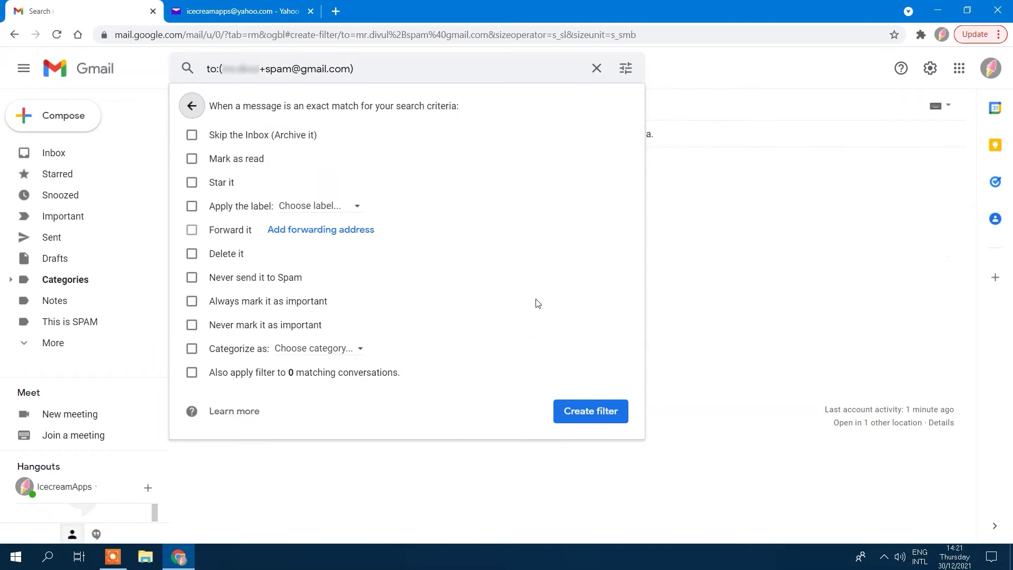
left_click(192, 206)
left_click(306, 210)
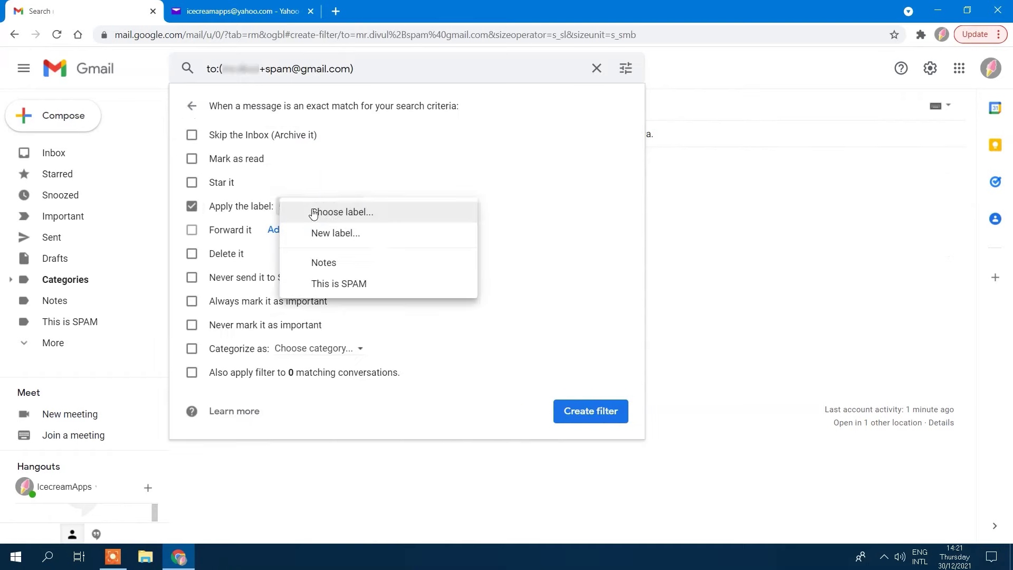
left_click(373, 284)
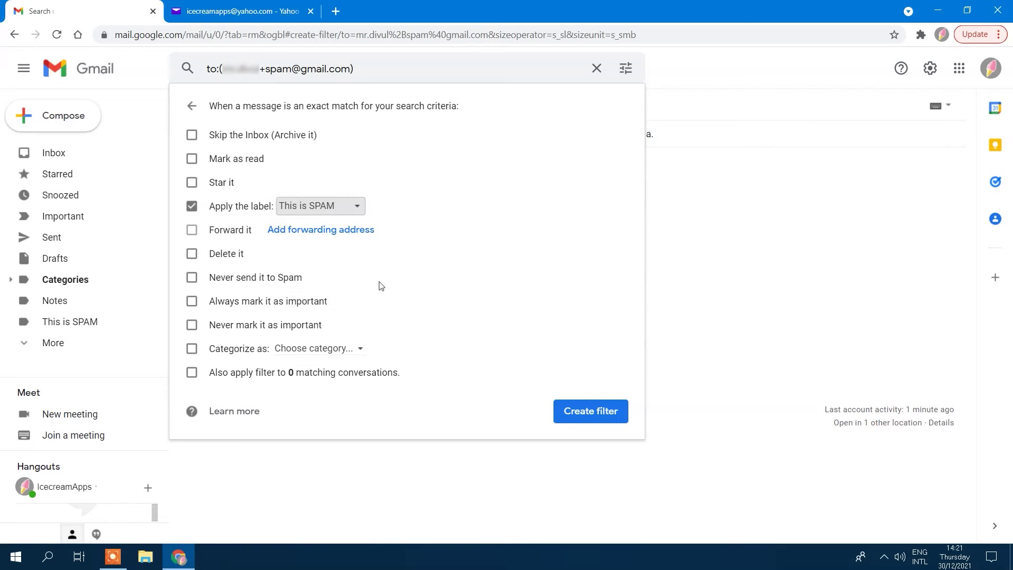
left_click(606, 419)
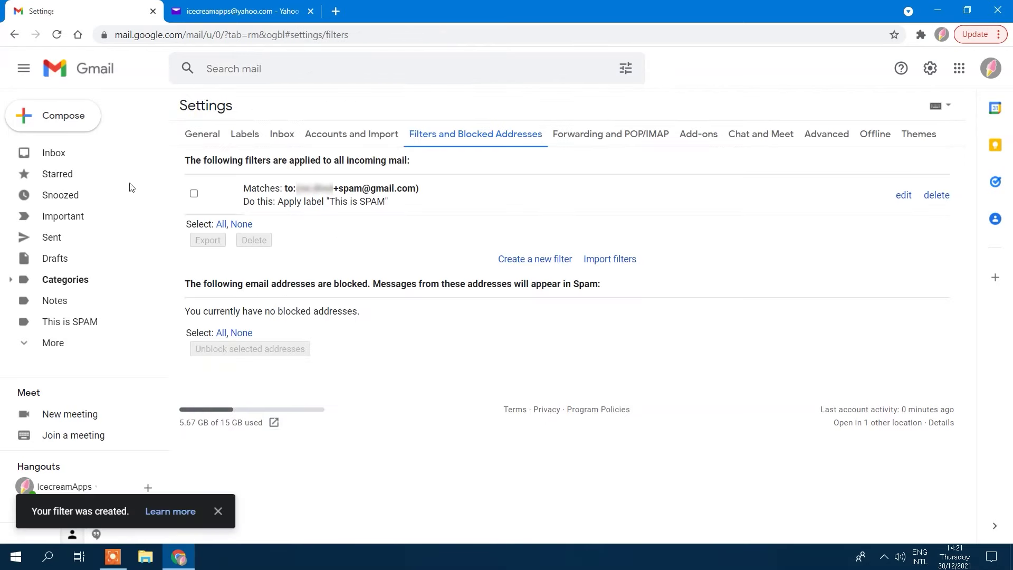
Step: Open the This is SPAM label and view the labelled test message
left_click(85, 74)
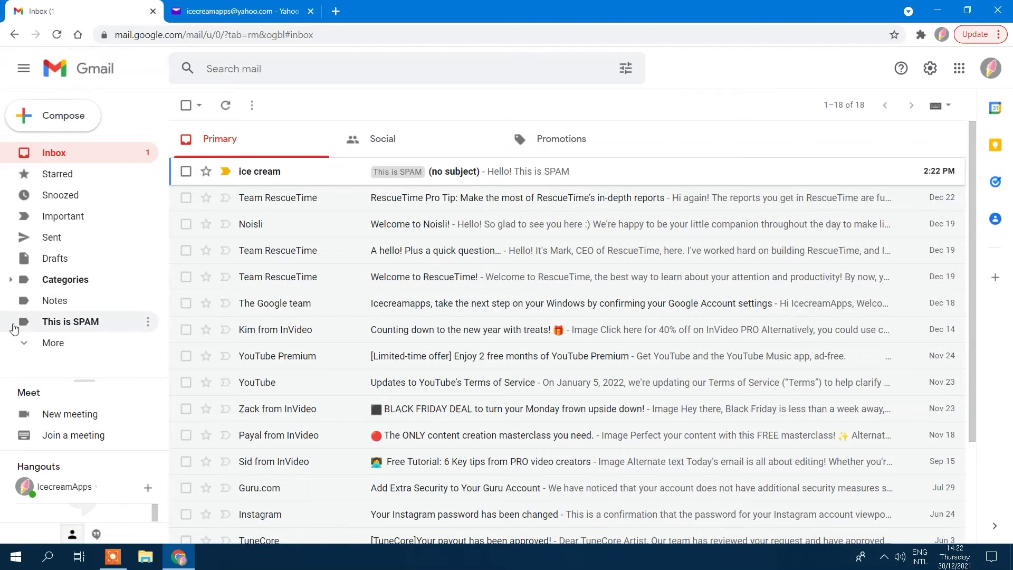
left_click(91, 323)
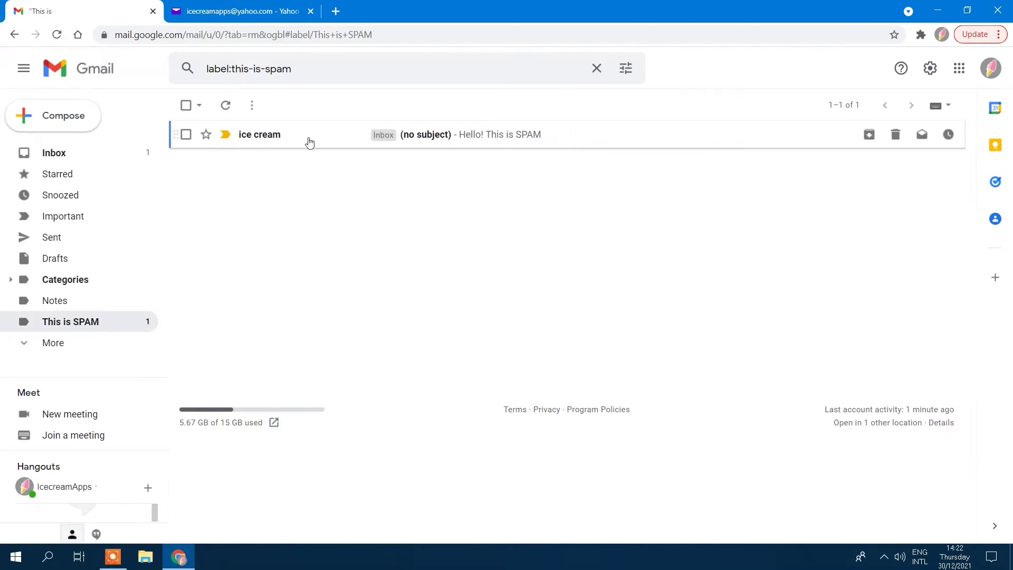
left_click(449, 138)
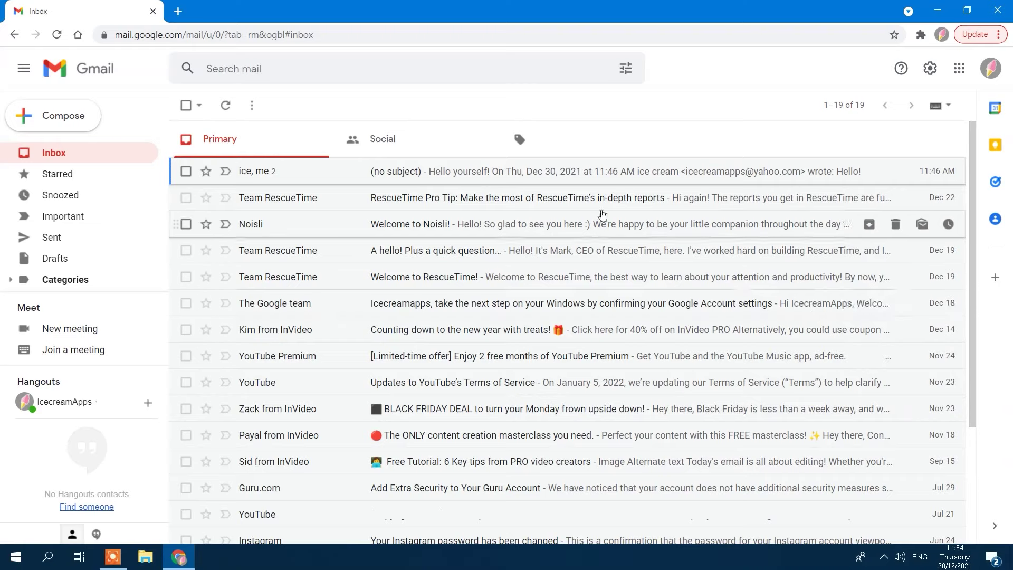
Step: Mute the (no subject) conversation
left_click(550, 171)
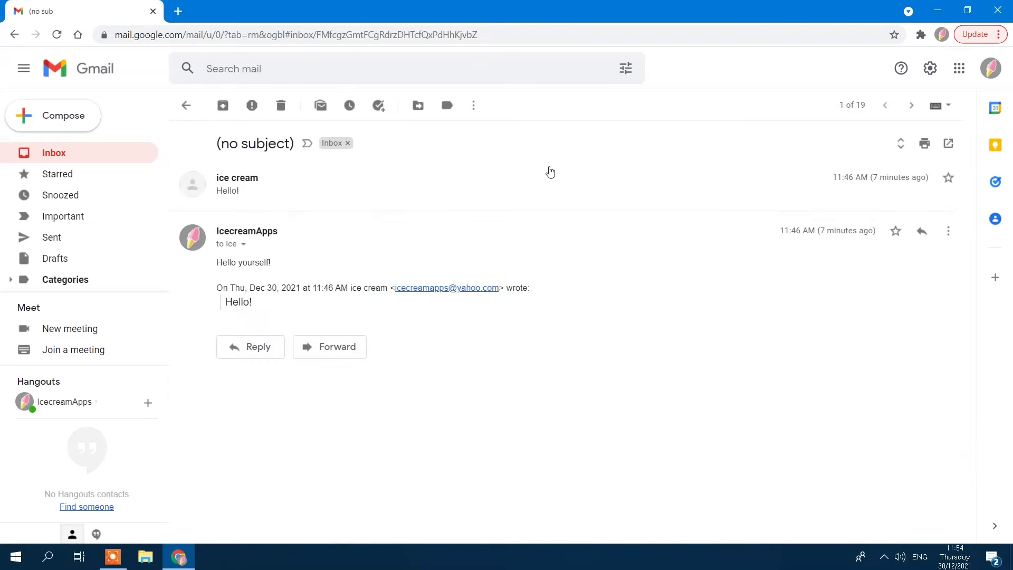
left_click(474, 107)
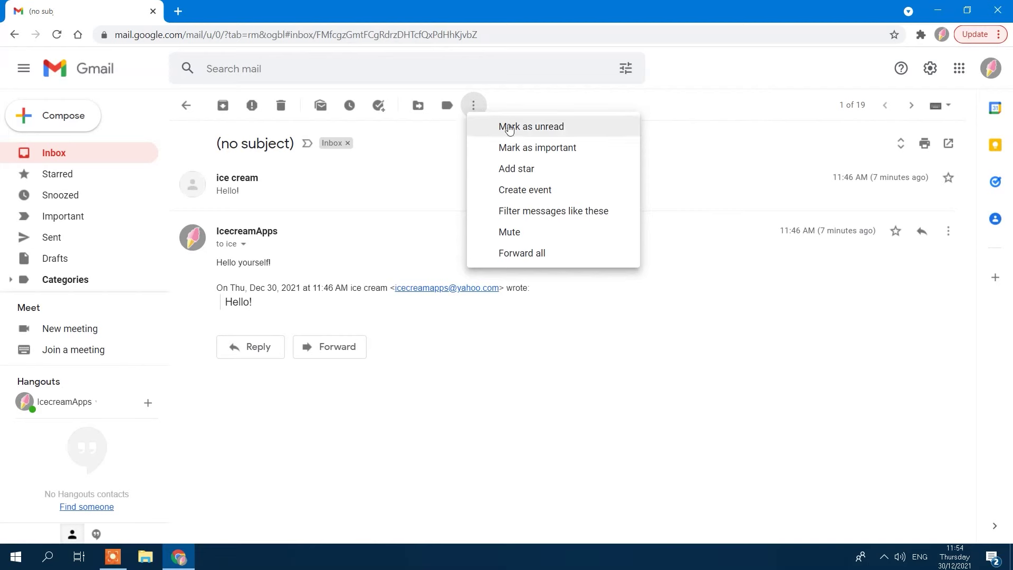
left_click(539, 238)
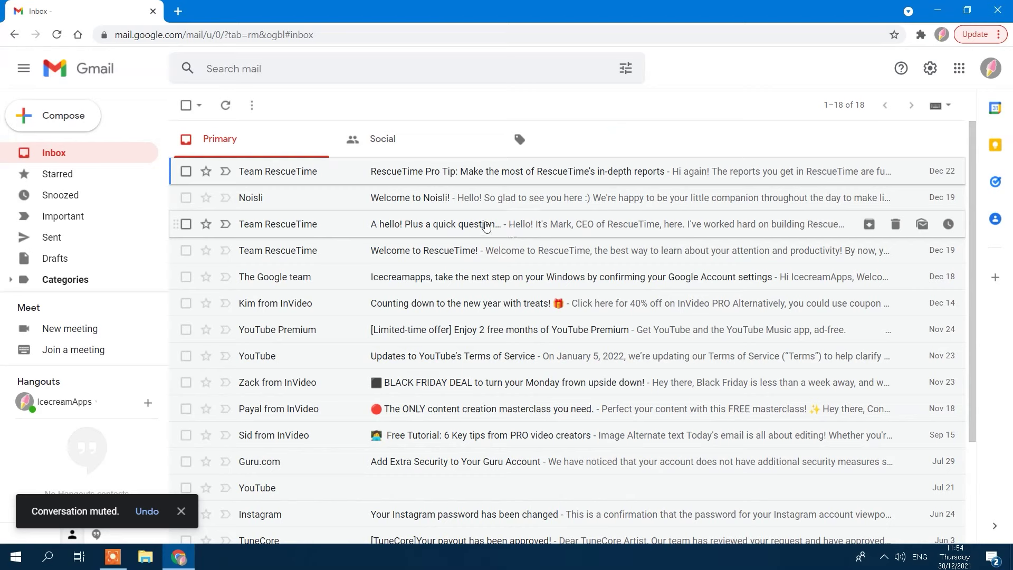
Step: Find the muted (no subject) thread in All Mail and unmute it
scroll(29, 243, "down", 1)
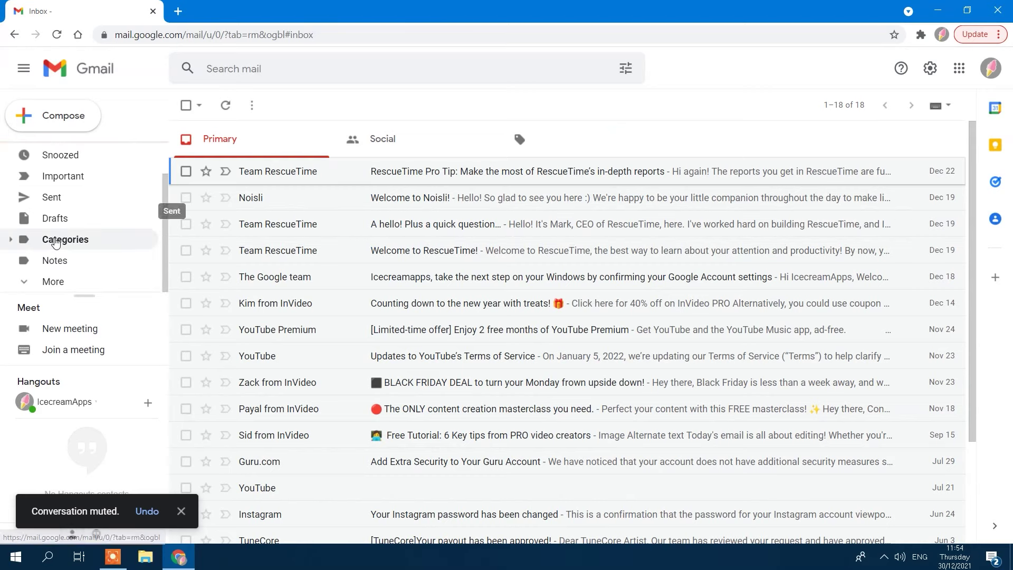
left_click(27, 249)
scroll(24, 253, "down", 2)
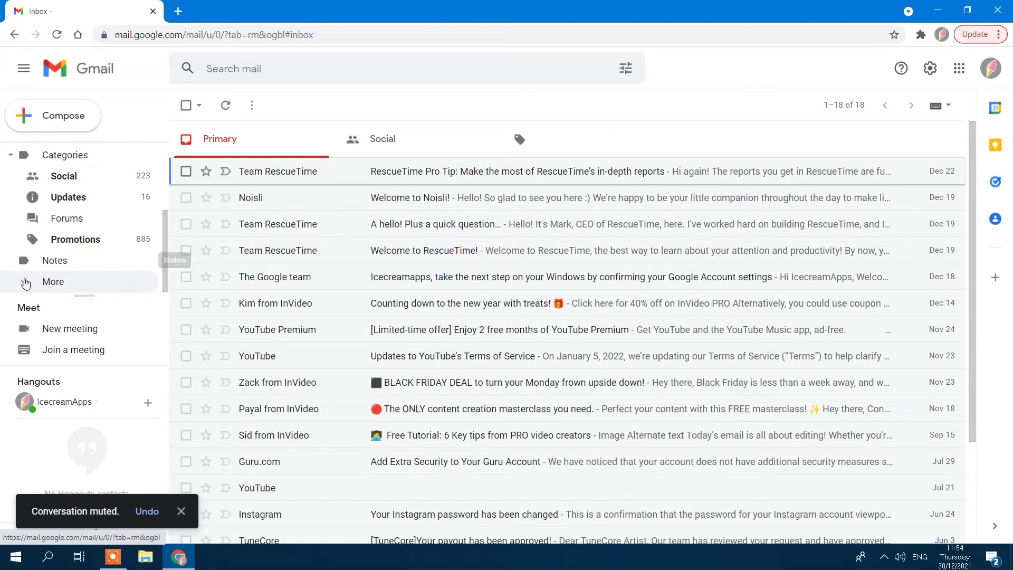
left_click(24, 281)
scroll(53, 253, "down", 1)
left_click(55, 215)
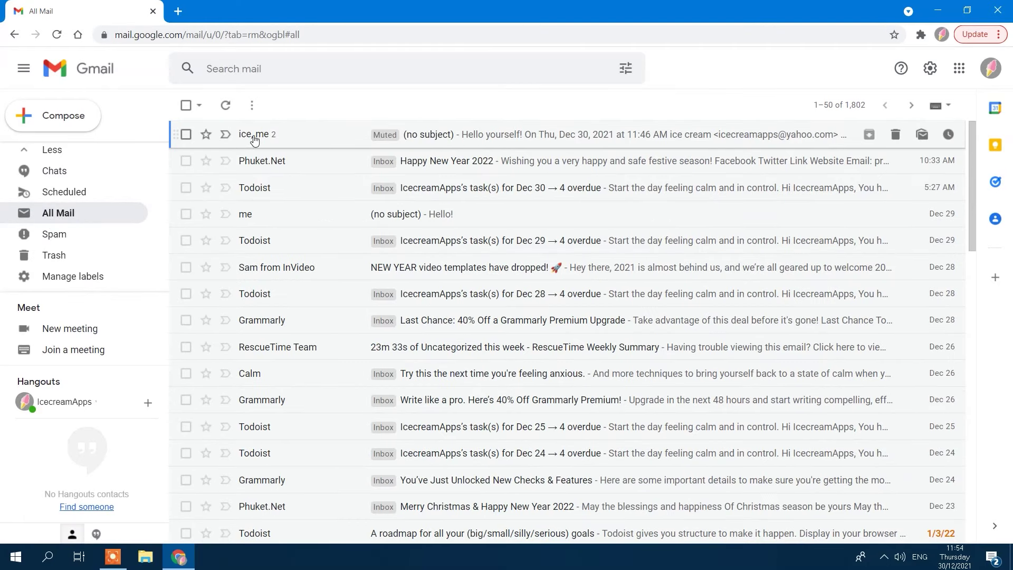
left_click(472, 144)
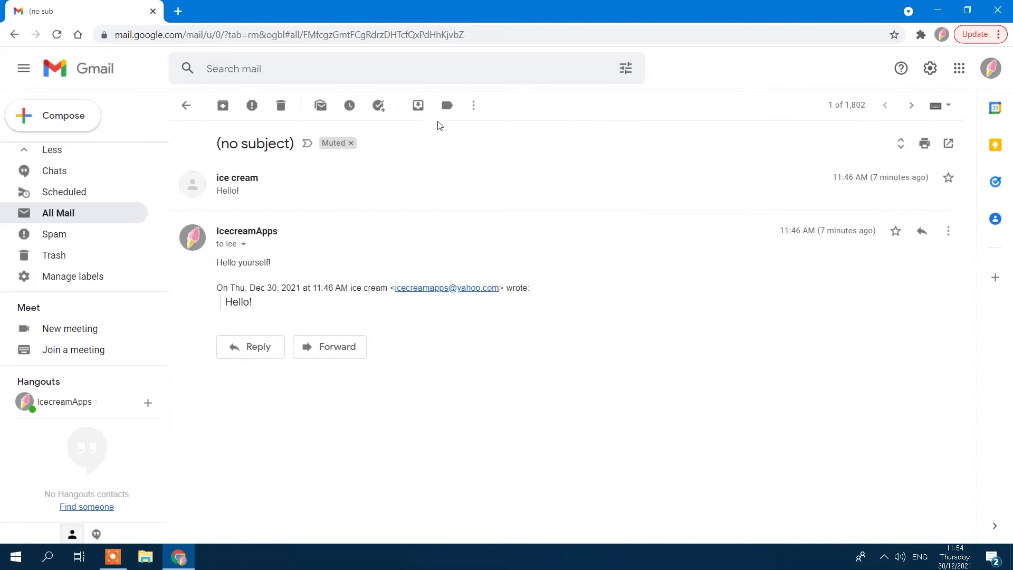
left_click(473, 108)
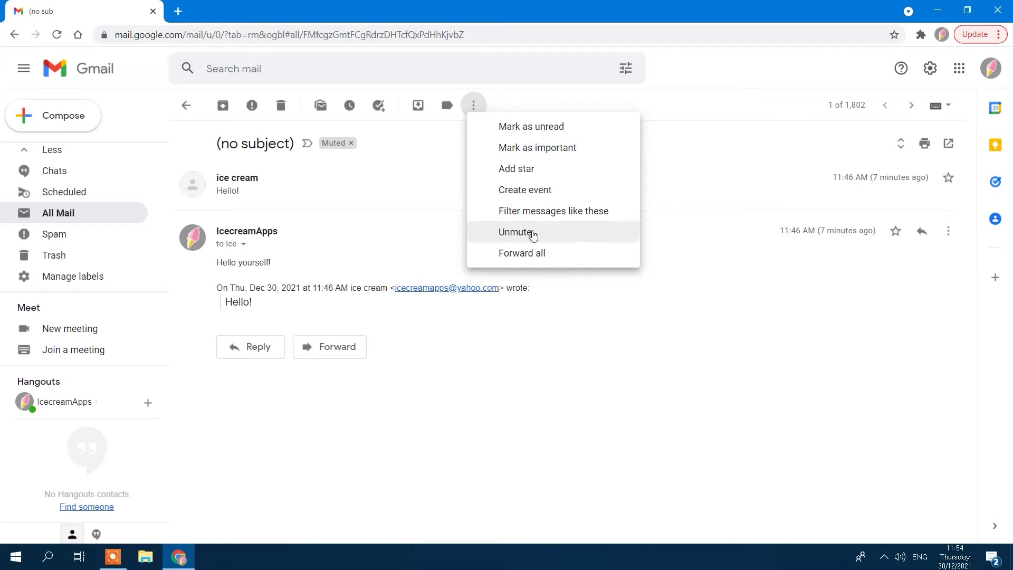
left_click(563, 238)
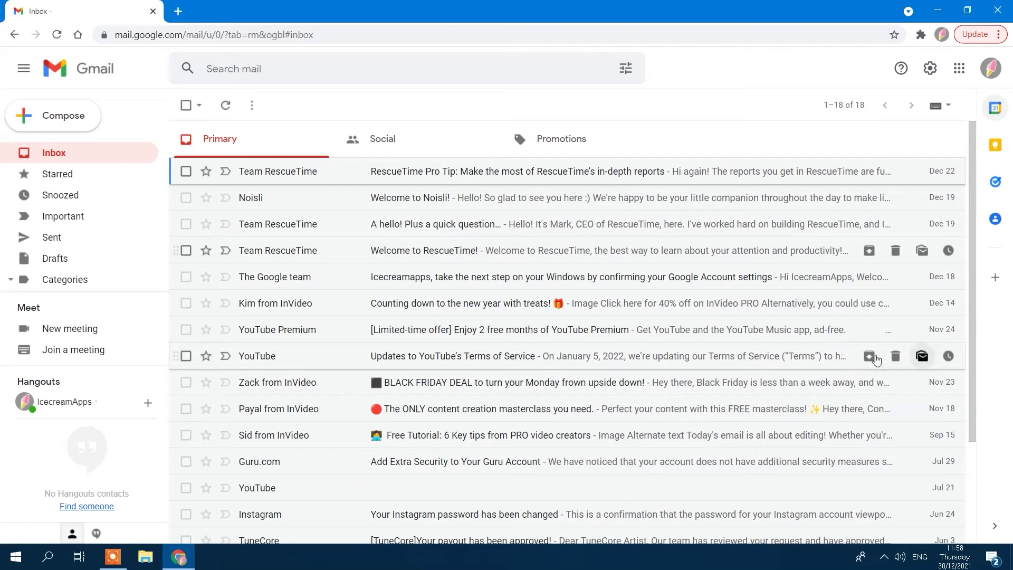
Step: Star the RescueTime Pro Tip, Noisli, A hello! and Welcome to RescueTime! conversations, then show quick settings
left_click(205, 172)
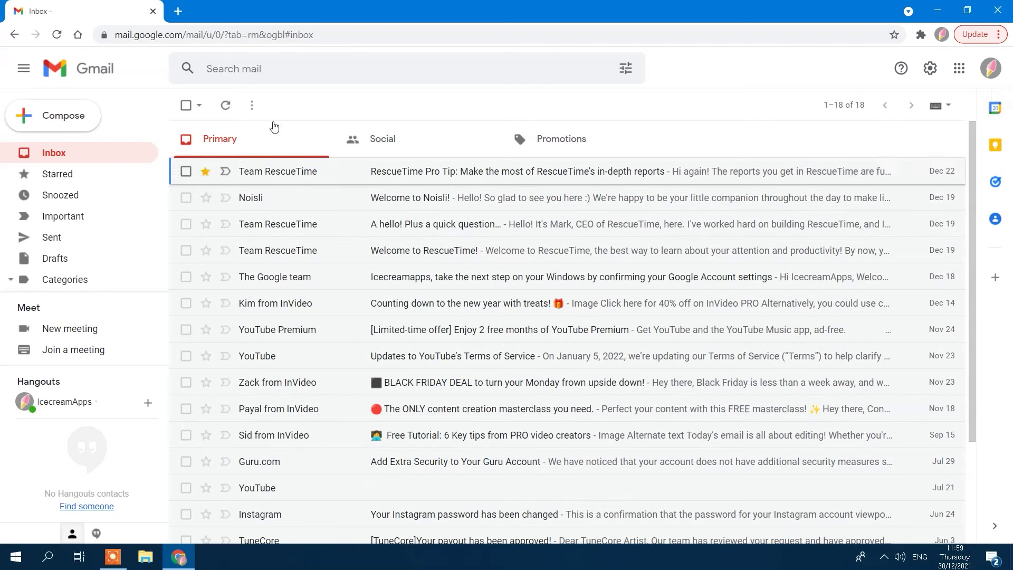
left_click(206, 198)
left_click(205, 224)
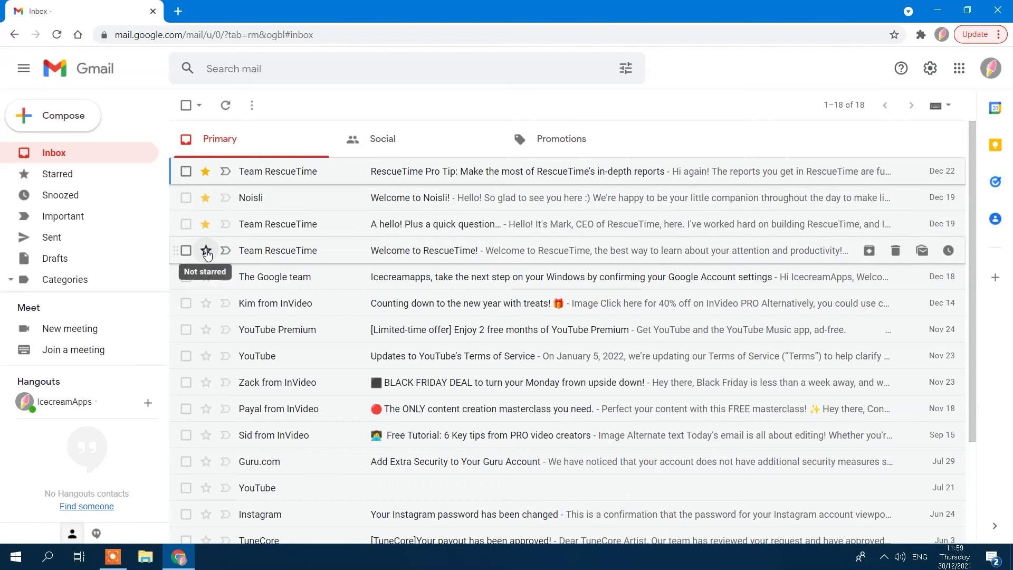
left_click(206, 250)
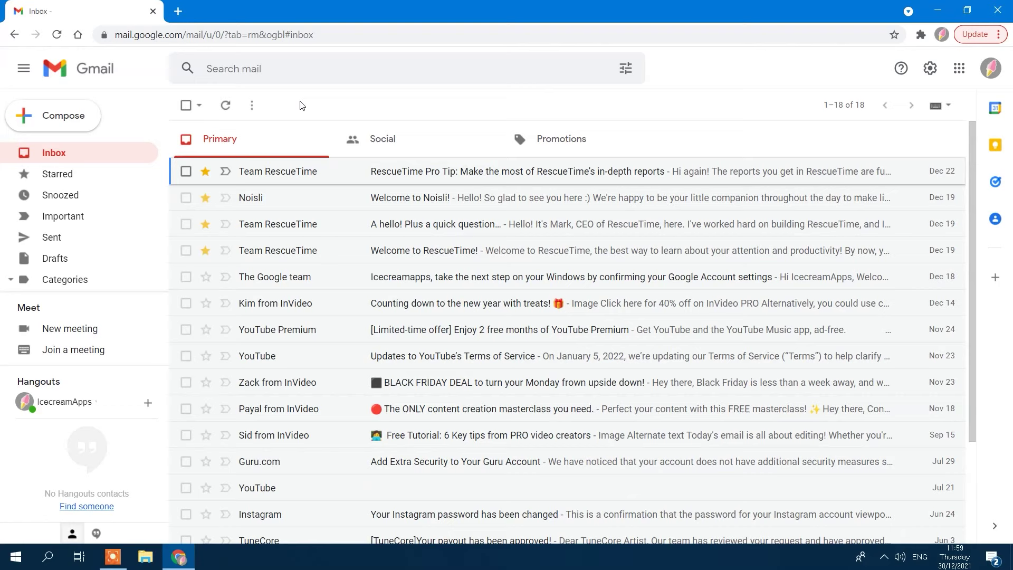
left_click(931, 70)
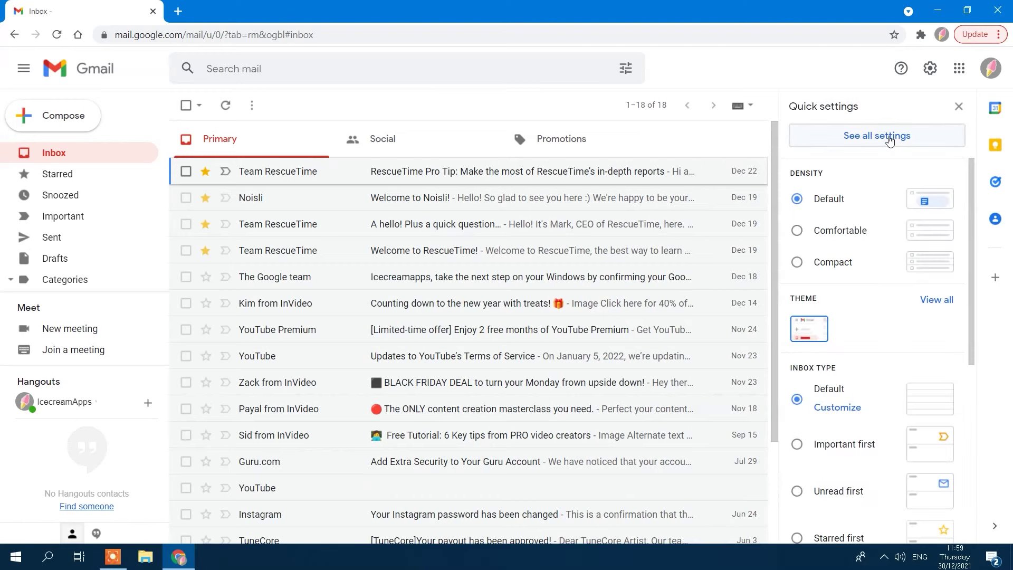
Step: Add the red, green, yellow ! and purple ? stars to In use, ending on the all stars preset
left_click(889, 139)
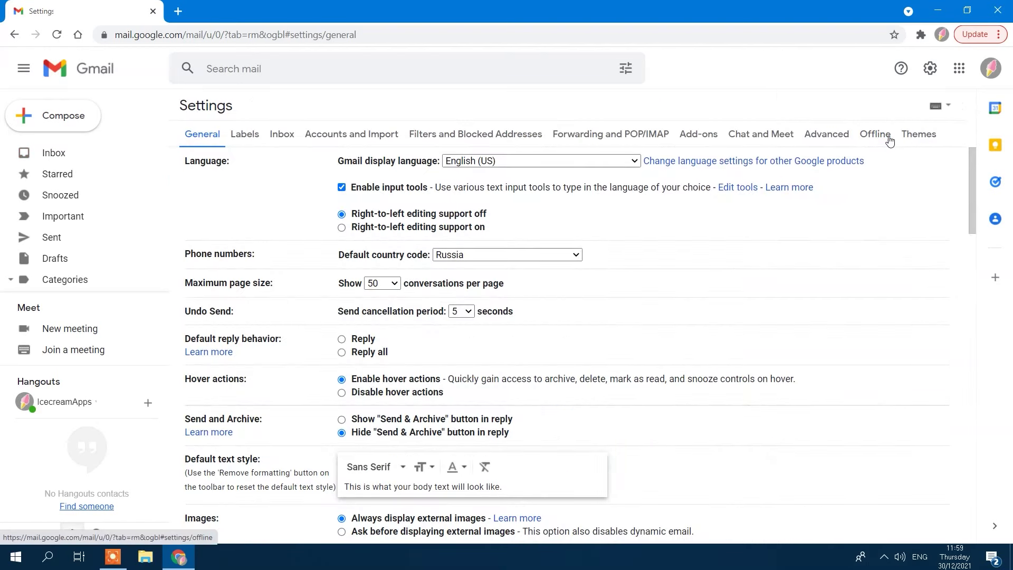
scroll(890, 244, "down", 15)
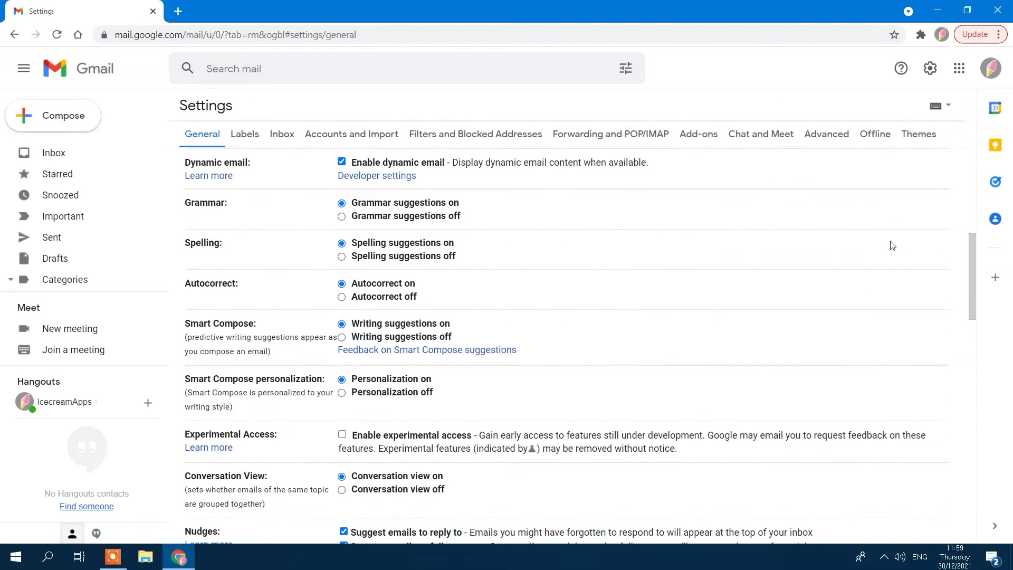
scroll(892, 244, "down", 6)
scroll(891, 245, "up", 4)
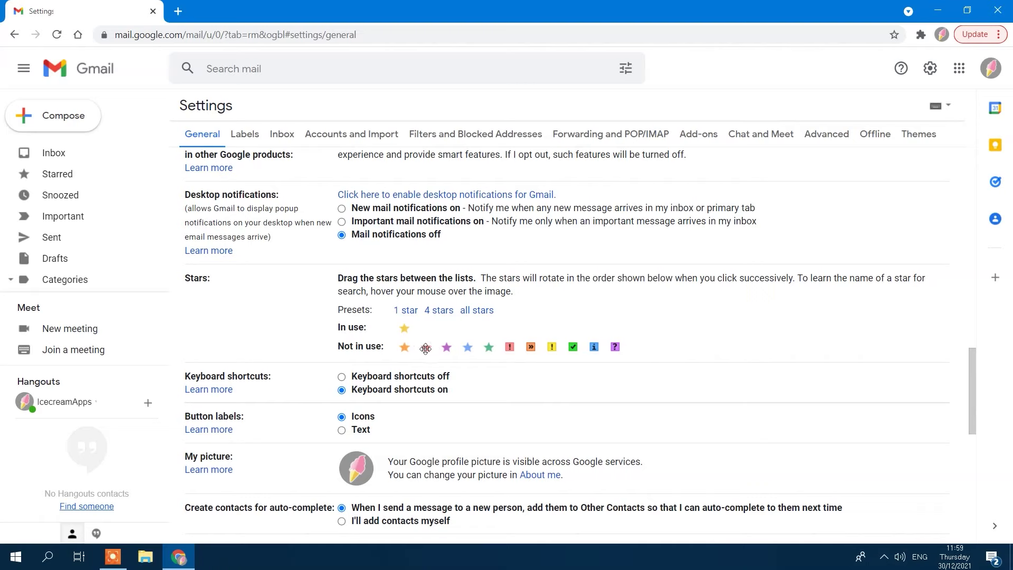
left_click_drag(425, 348, 444, 330)
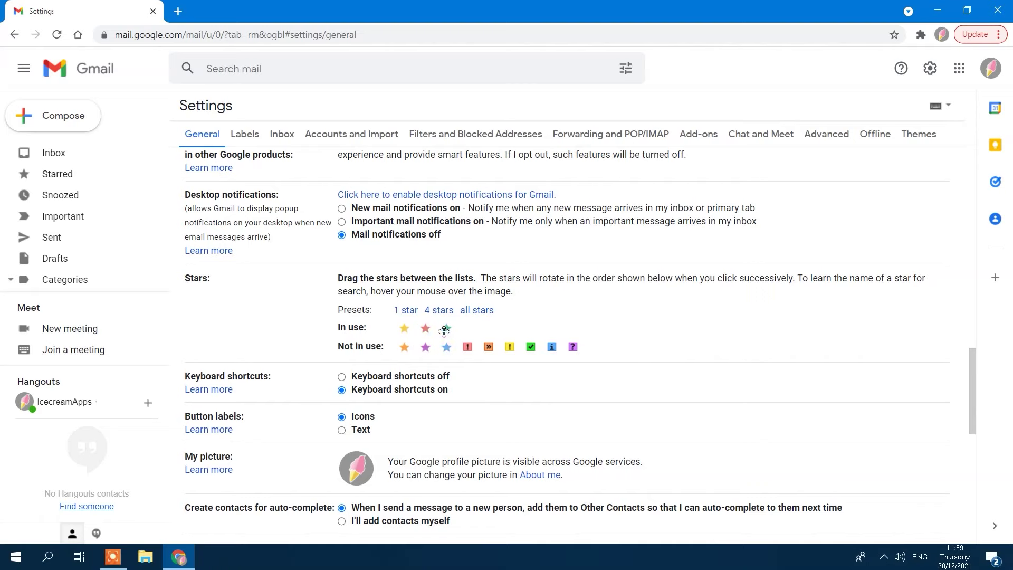
left_click_drag(510, 347, 494, 331)
left_click_drag(551, 346, 490, 328)
left_click(406, 311)
left_click(441, 310)
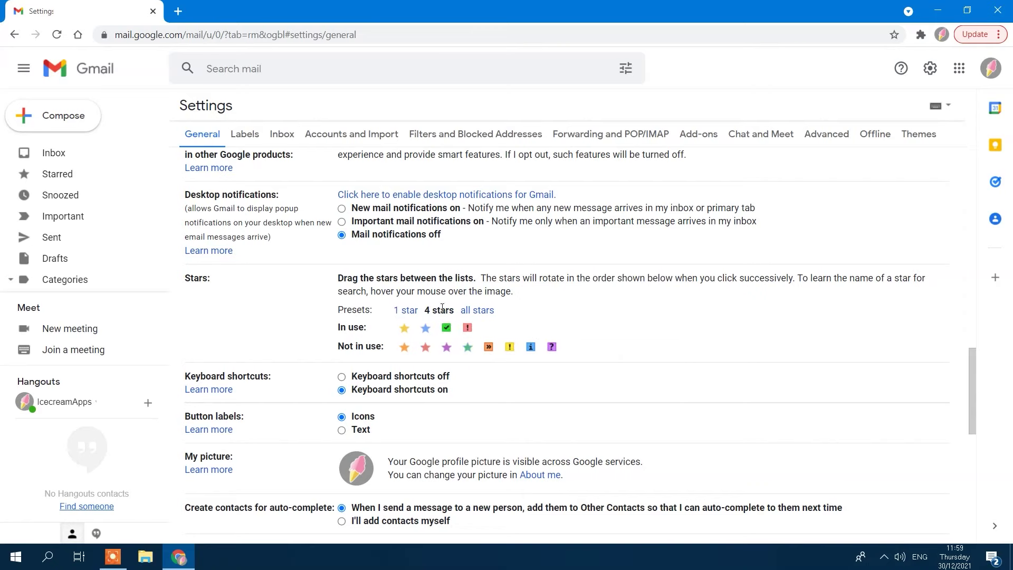
left_click(476, 310)
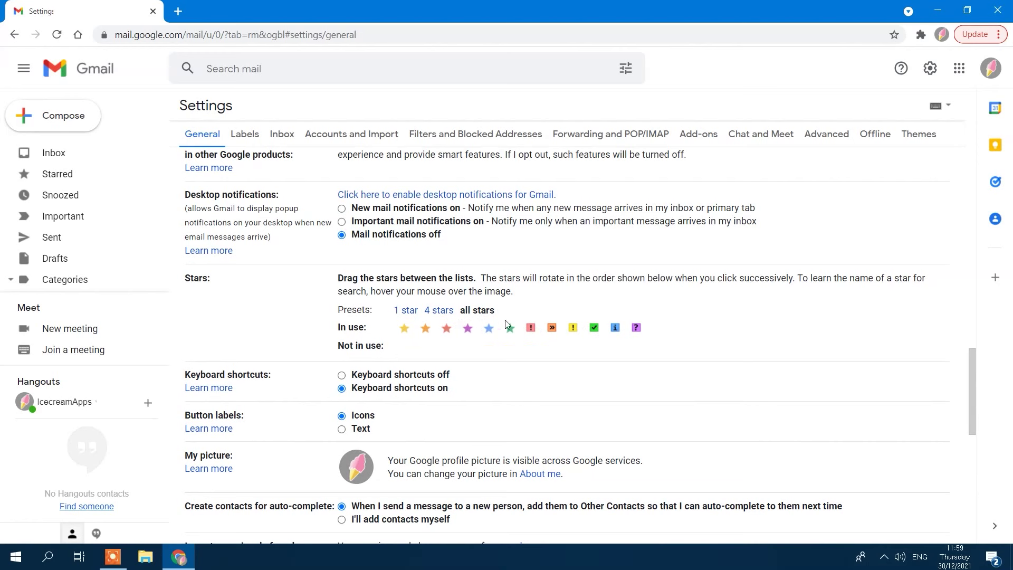
Step: Back in the inbox, star The Google team conversation red and the InVideo conversation purple
left_click(102, 73)
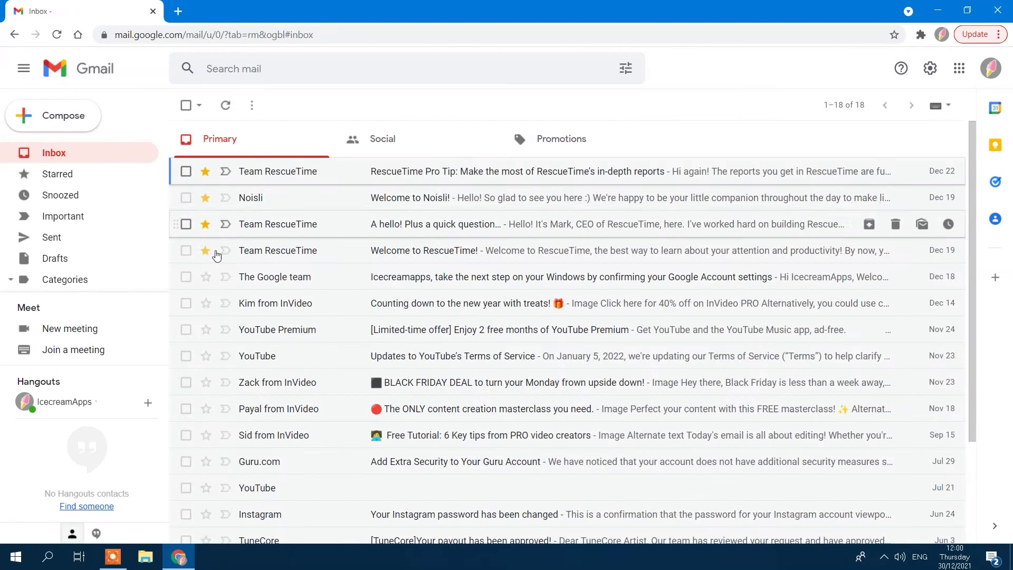
left_click(206, 276)
left_click(205, 276)
left_click(206, 277)
left_click(205, 303)
left_click(205, 303)
left_click(206, 303)
left_click(206, 303)
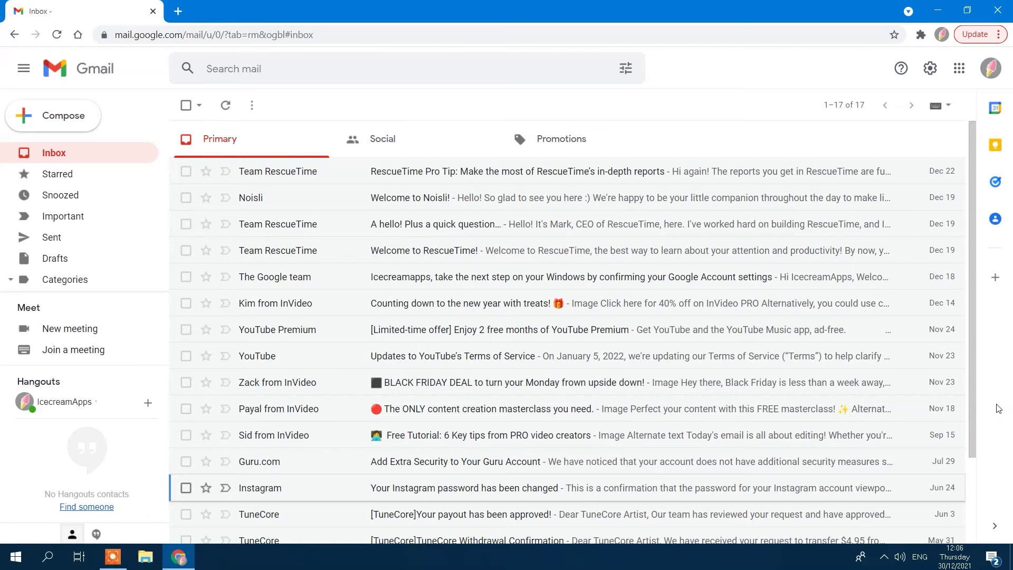
Step: Grant another Google account access to this mailbox and send the access email
left_click(929, 69)
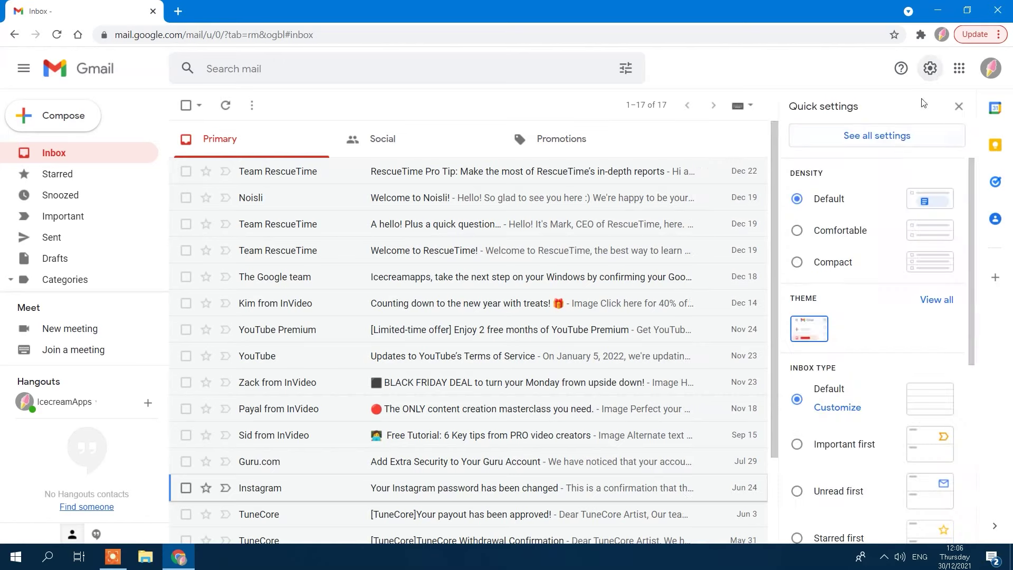
left_click(897, 142)
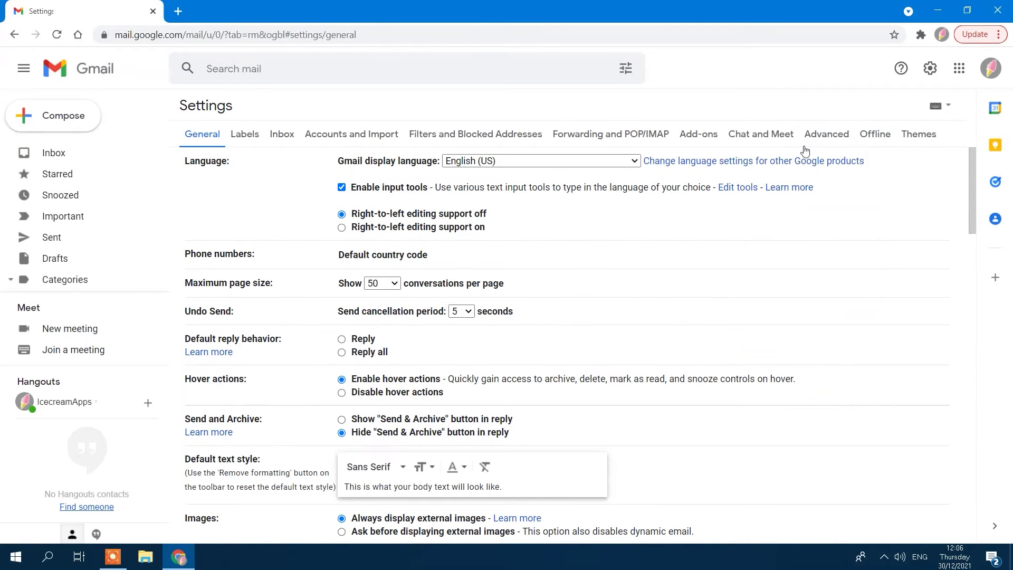
left_click(314, 132)
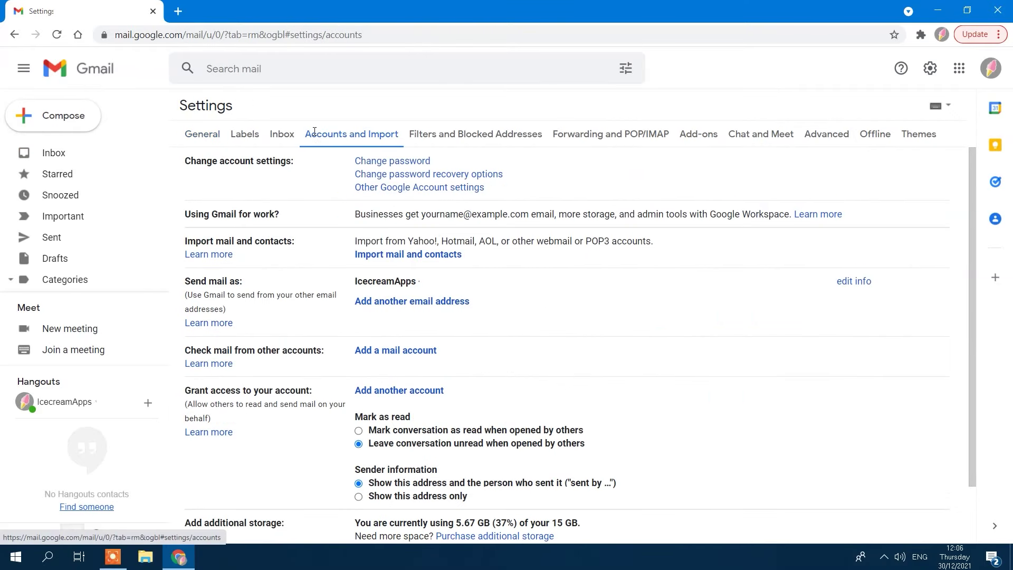
scroll(248, 423, "down", 2)
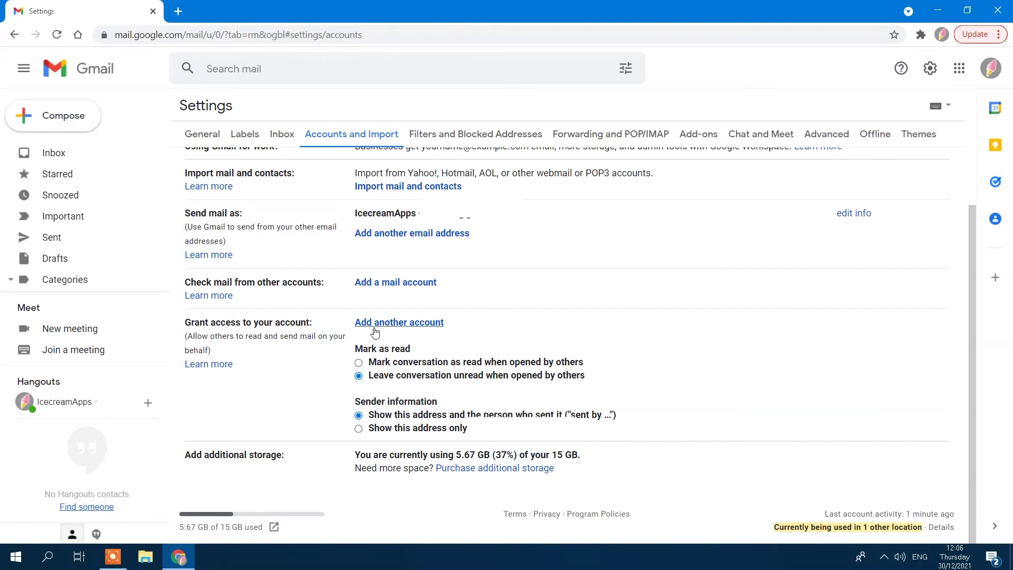
left_click(395, 323)
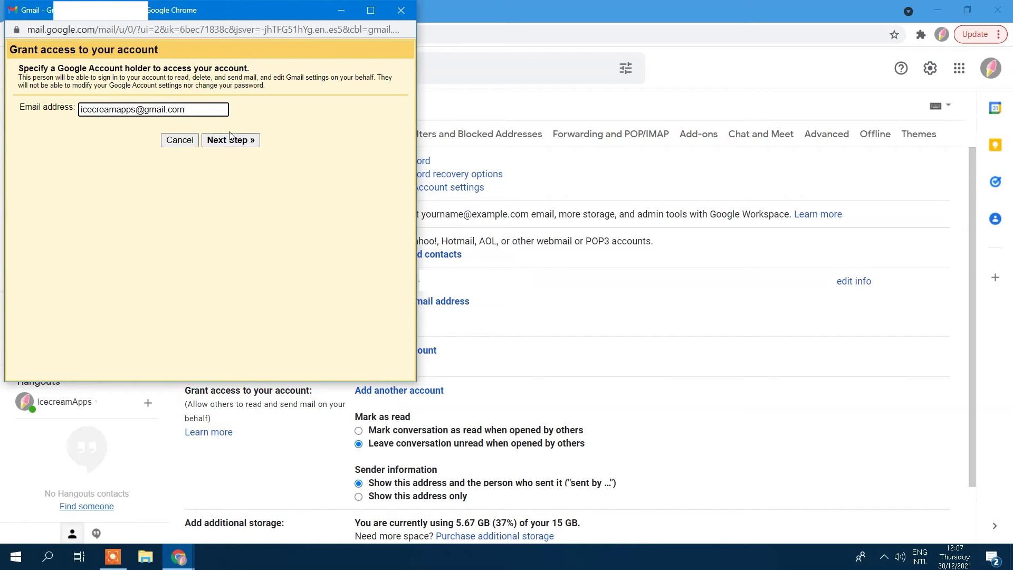
left_click(230, 140)
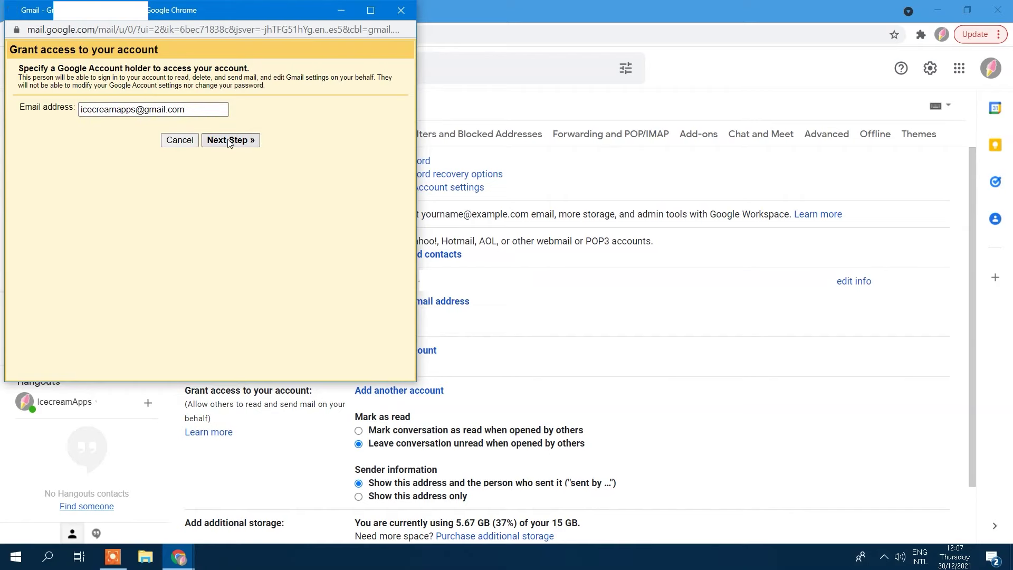
left_click(231, 140)
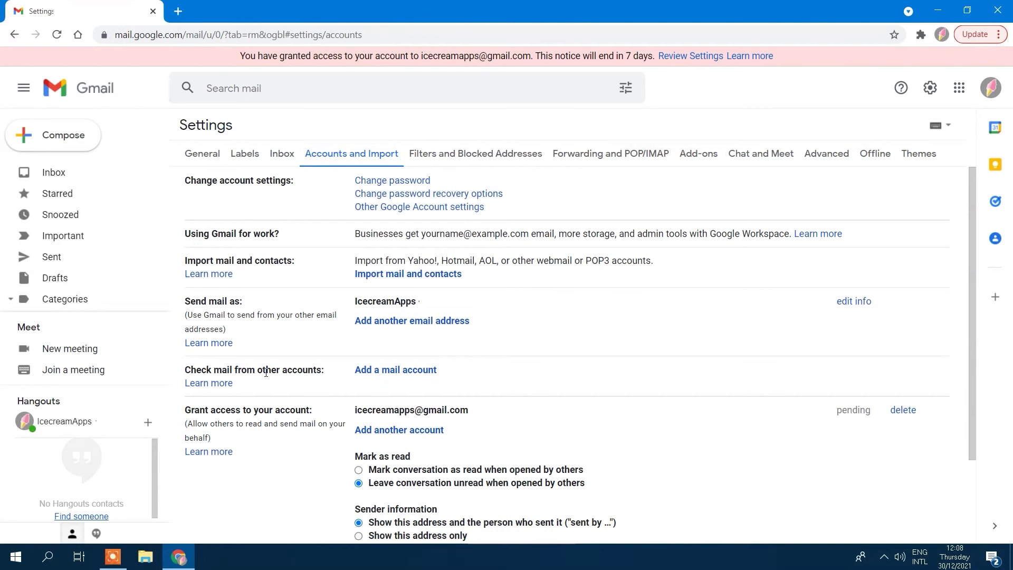
Step: Set conversations to stay unread when others open them
scroll(266, 373, "down", 3)
left_click(358, 361)
left_click(358, 375)
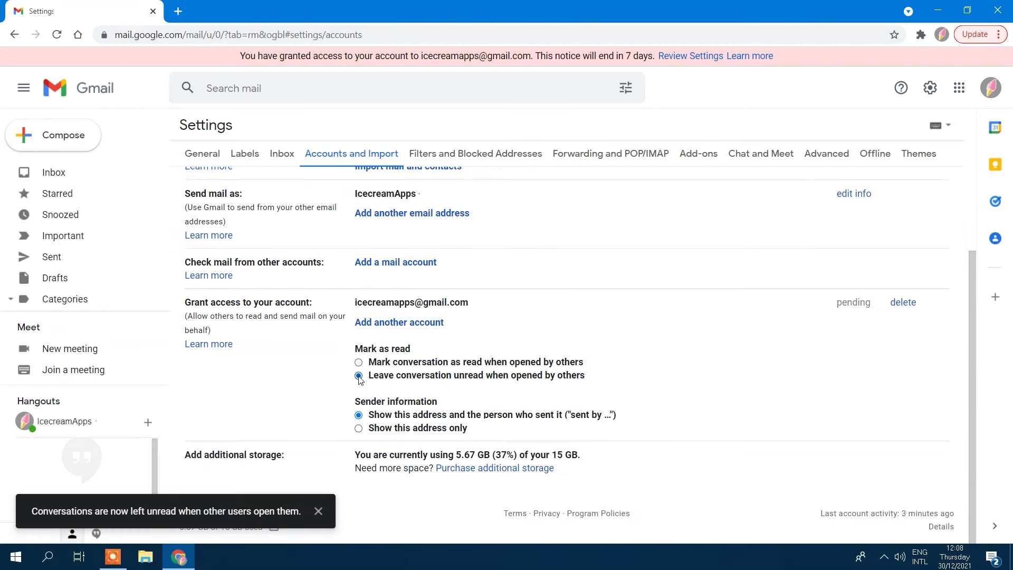